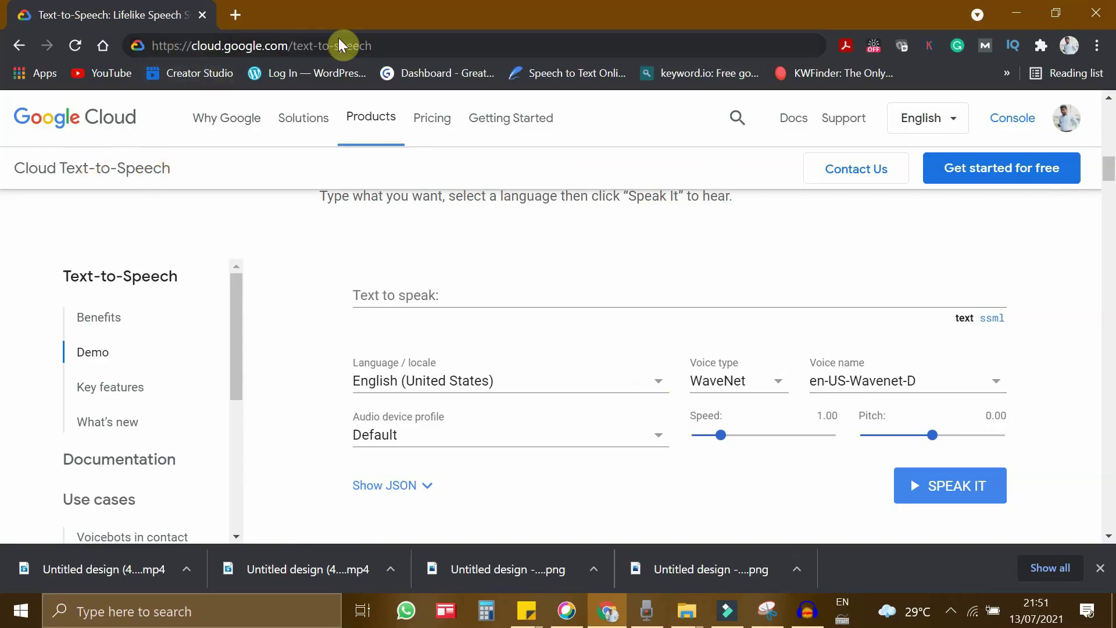
Paste the channel-subscription paragraph into the Text to speak field.
left_click_drag(390, 45, 153, 45)
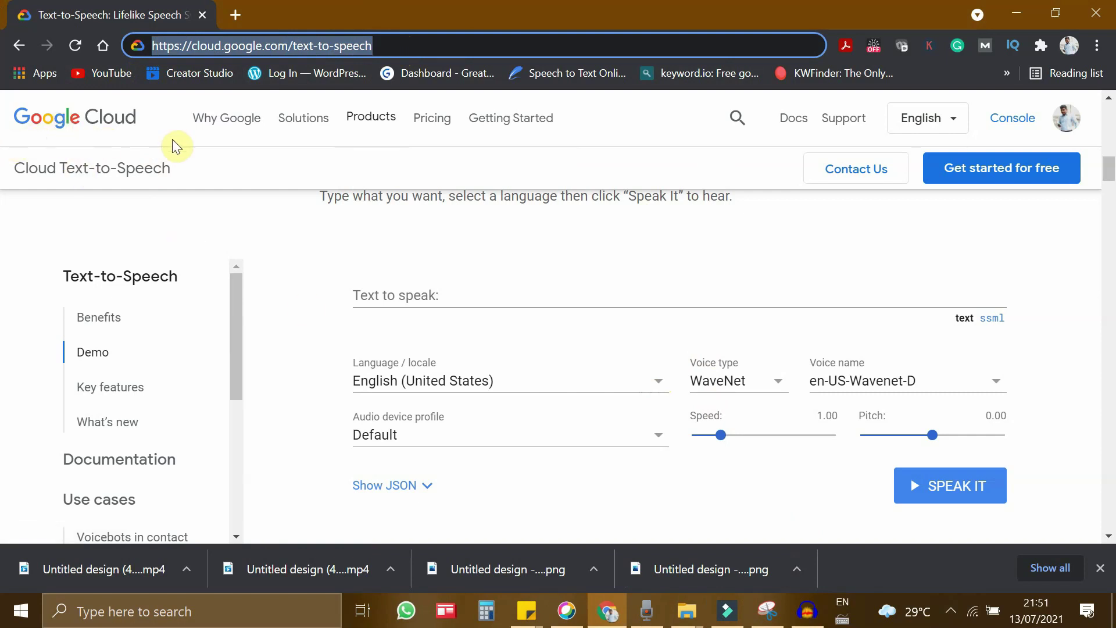
left_click(430, 292)
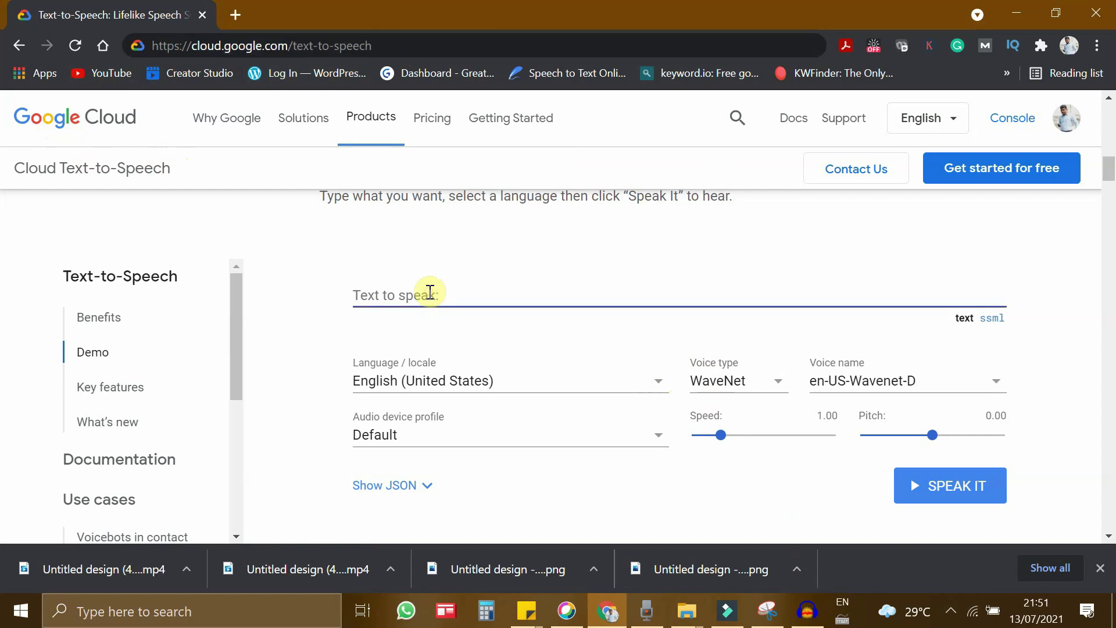
type("Subscribing the channel is free. It can encourage the creator to do more useful videos. So if you are into digital marketing, blogging, youtube, consider subscribing my channel.")
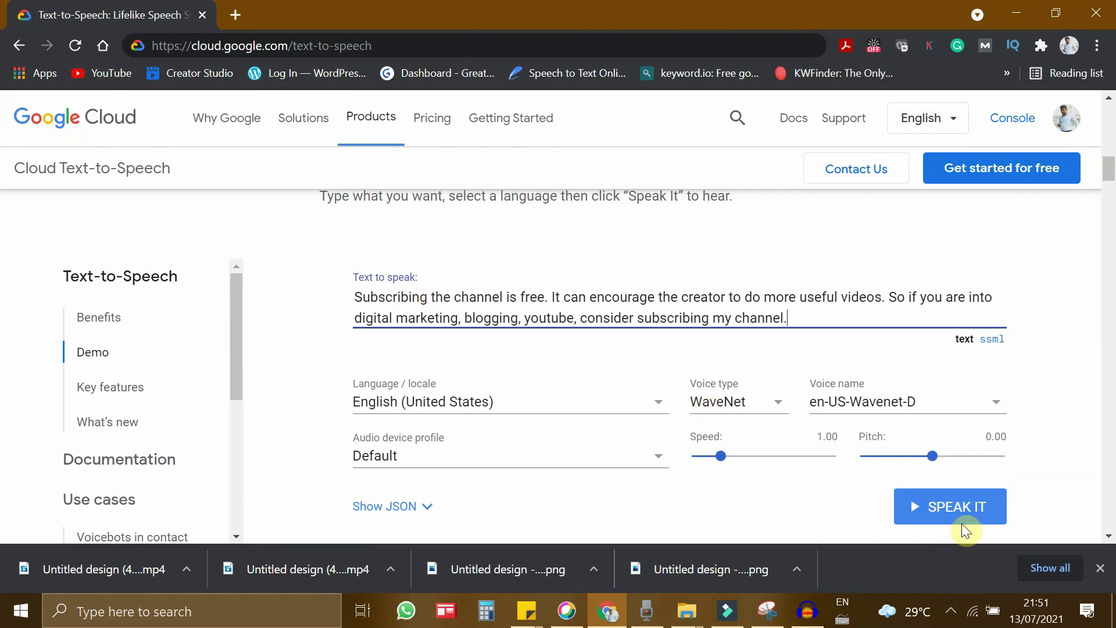
Play the paragraph, then slow Speed to 0.81 and hear it again.
left_click(973, 509)
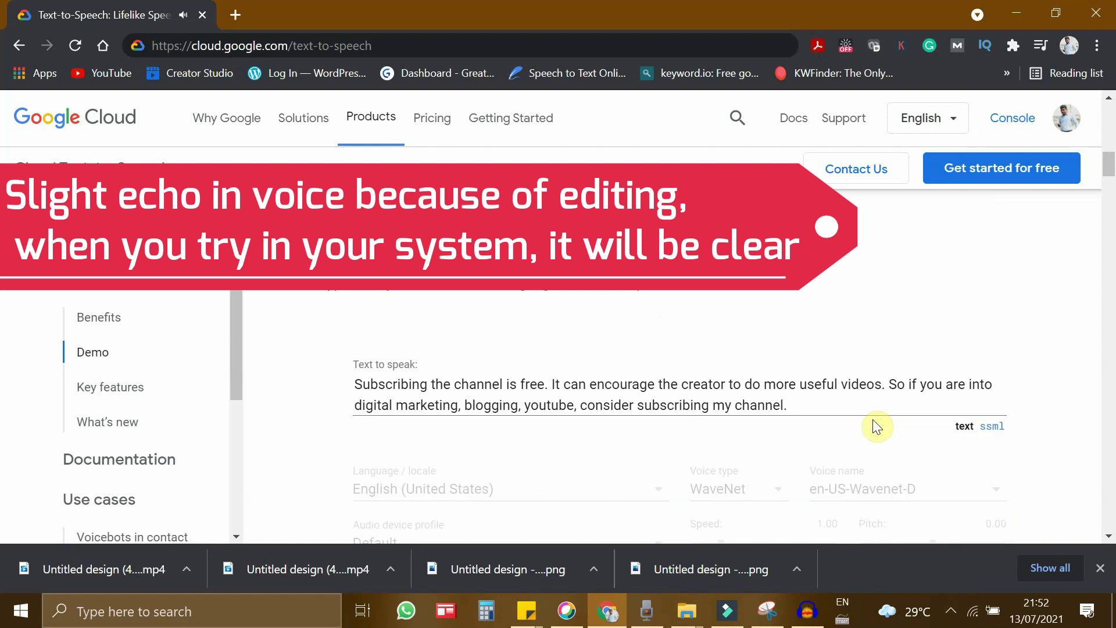
scroll(877, 426, "down", 1)
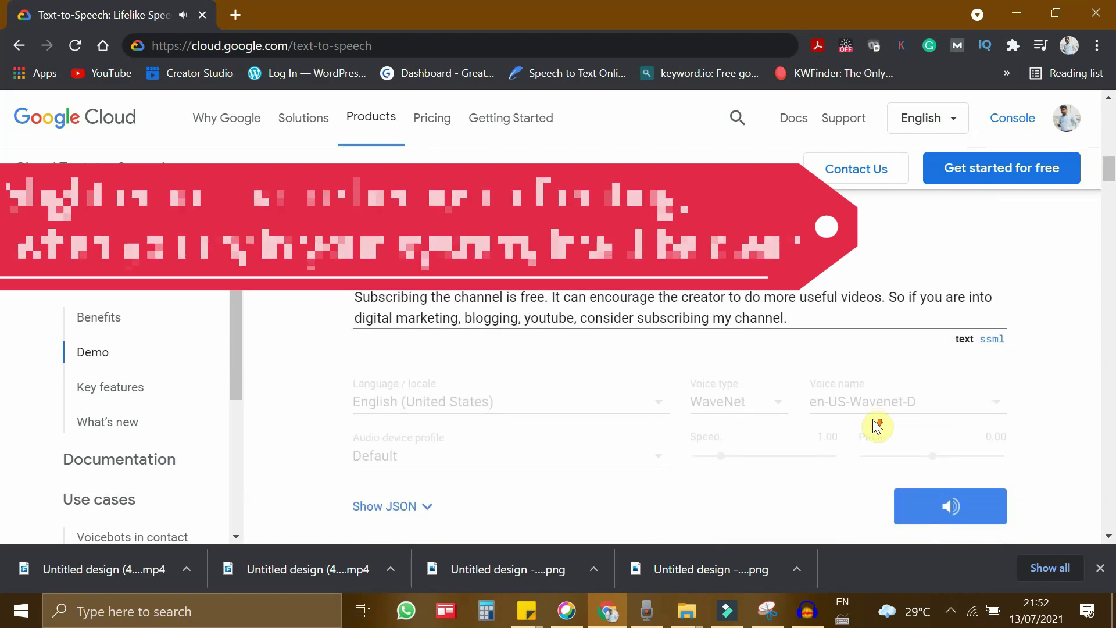
left_click(947, 514)
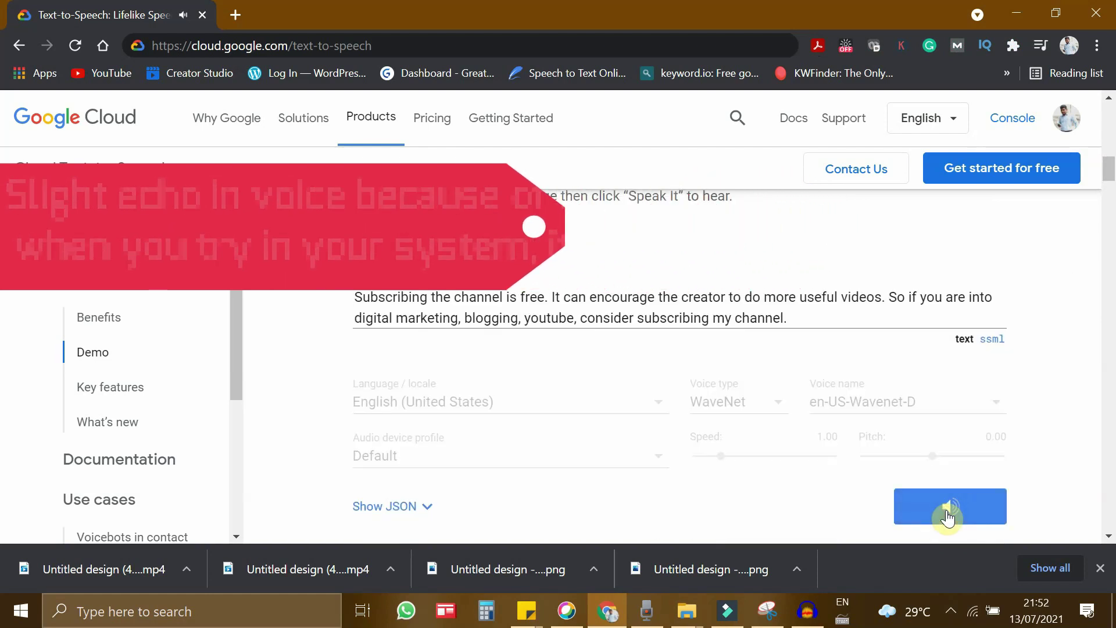
left_click(948, 510)
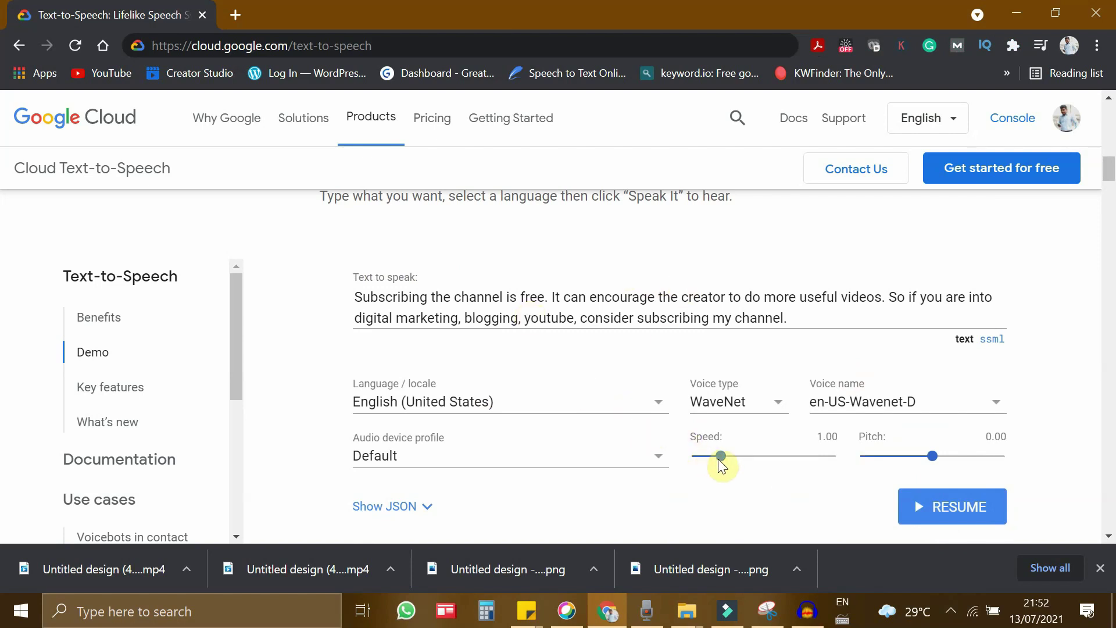
left_click_drag(711, 460, 709, 460)
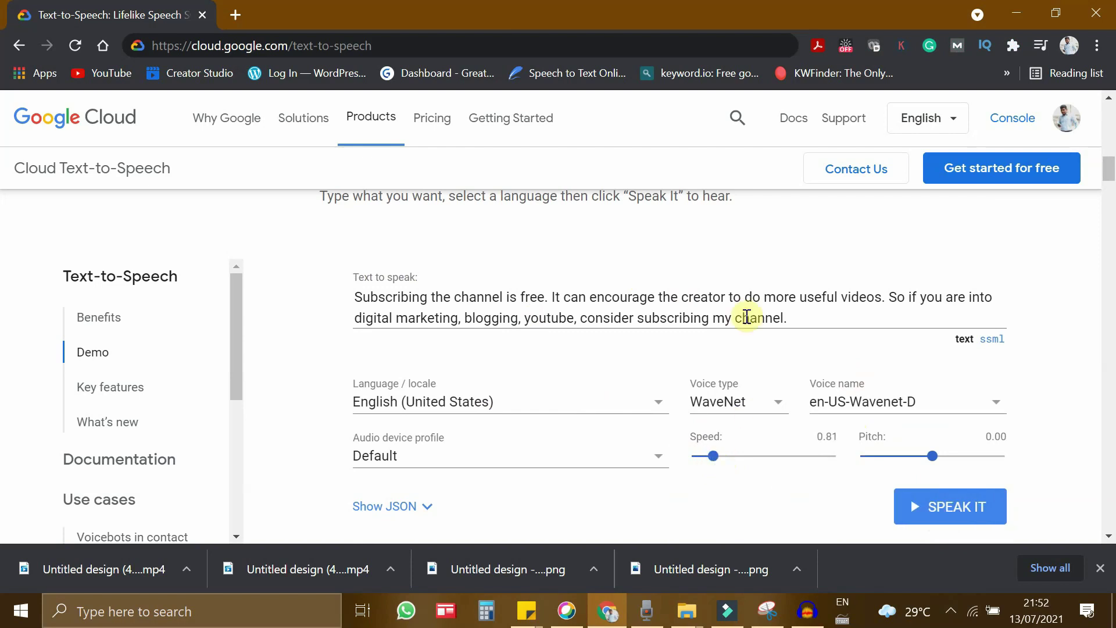
left_click(925, 509)
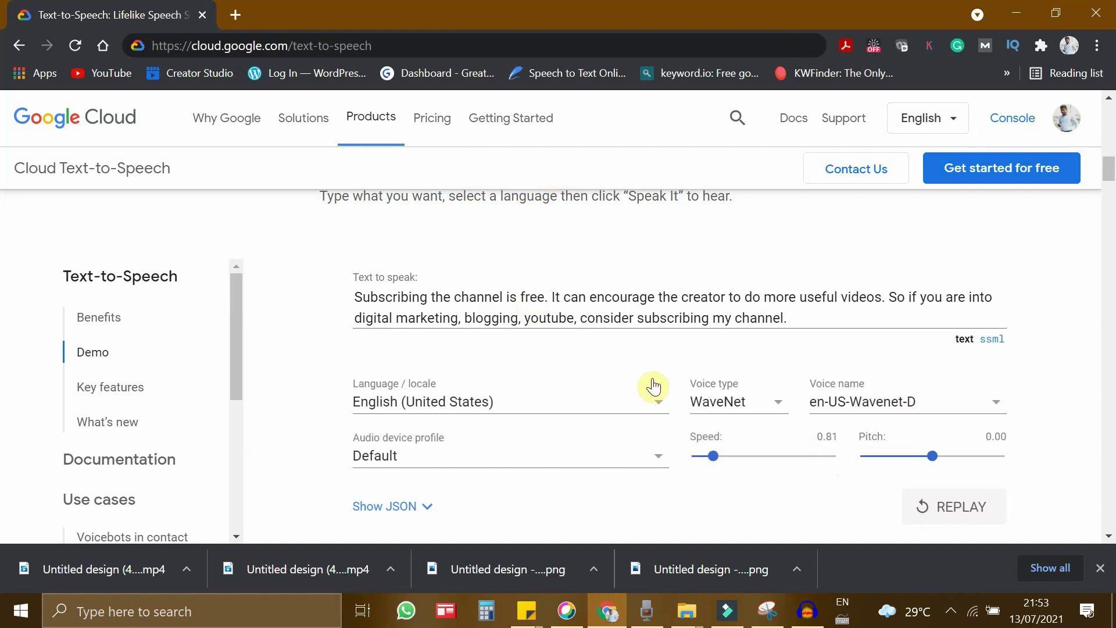
scroll(803, 367, "down", 2)
scroll(804, 366, "down", 1)
scroll(803, 373, "up", 2)
scroll(803, 373, "up", 1)
Browse the voice names without changing, then bring up the Voice type choices.
left_click(859, 402)
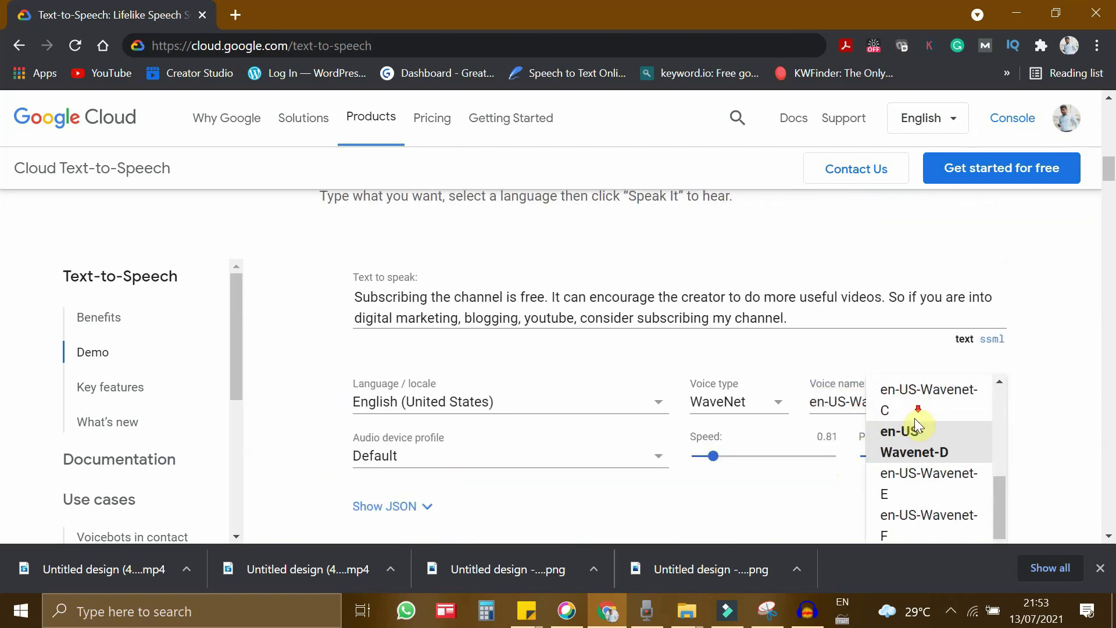
scroll(915, 418, "down", 2)
scroll(915, 418, "down", 1)
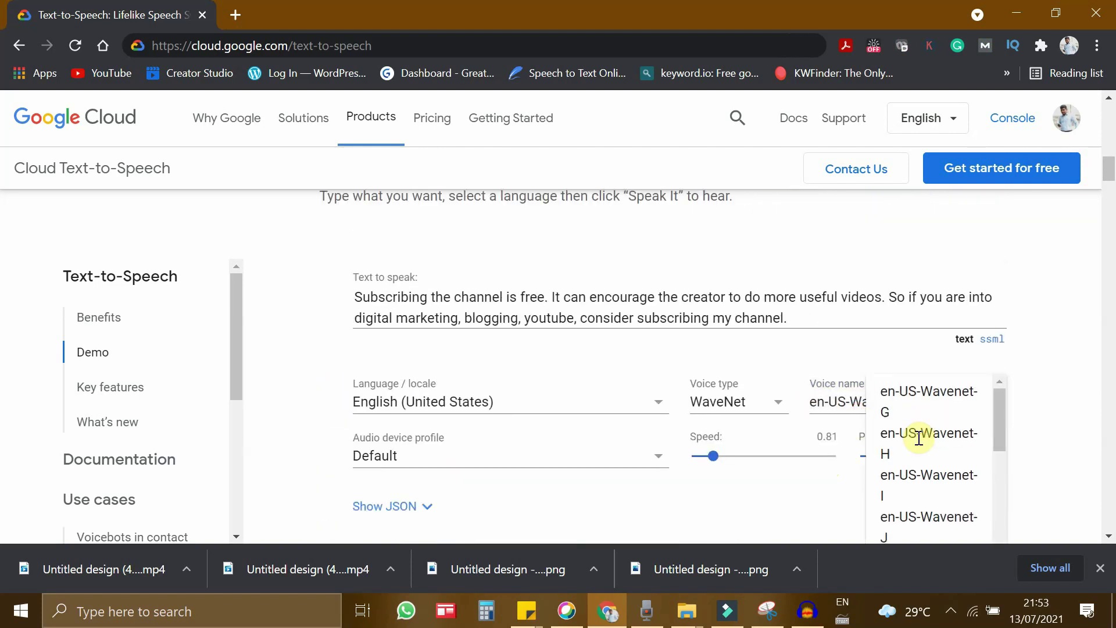
left_click(777, 501)
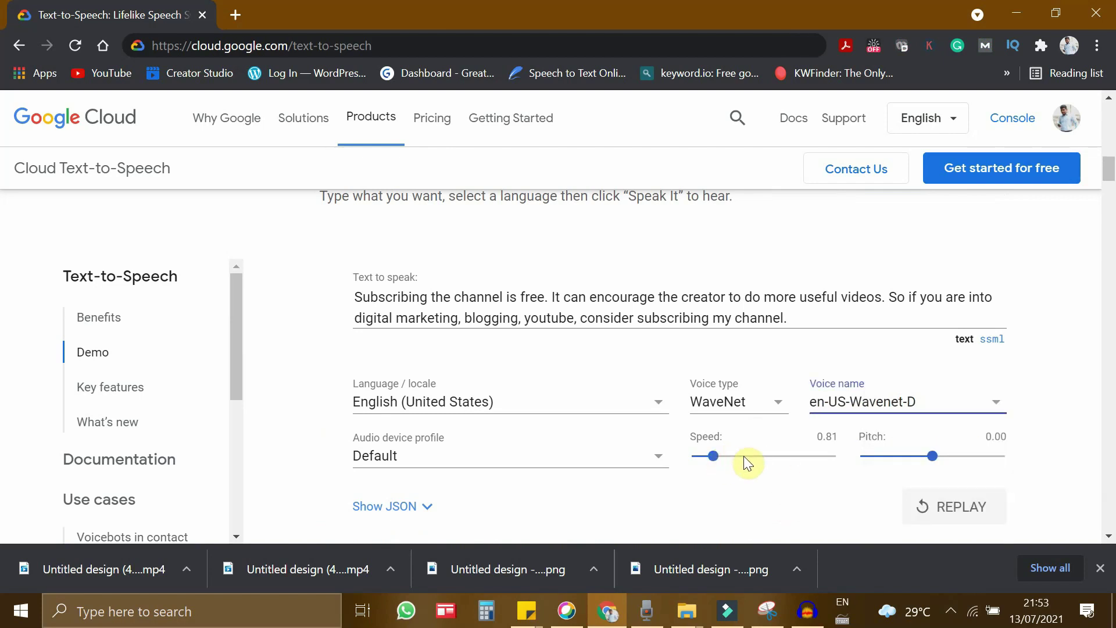
left_click(763, 403)
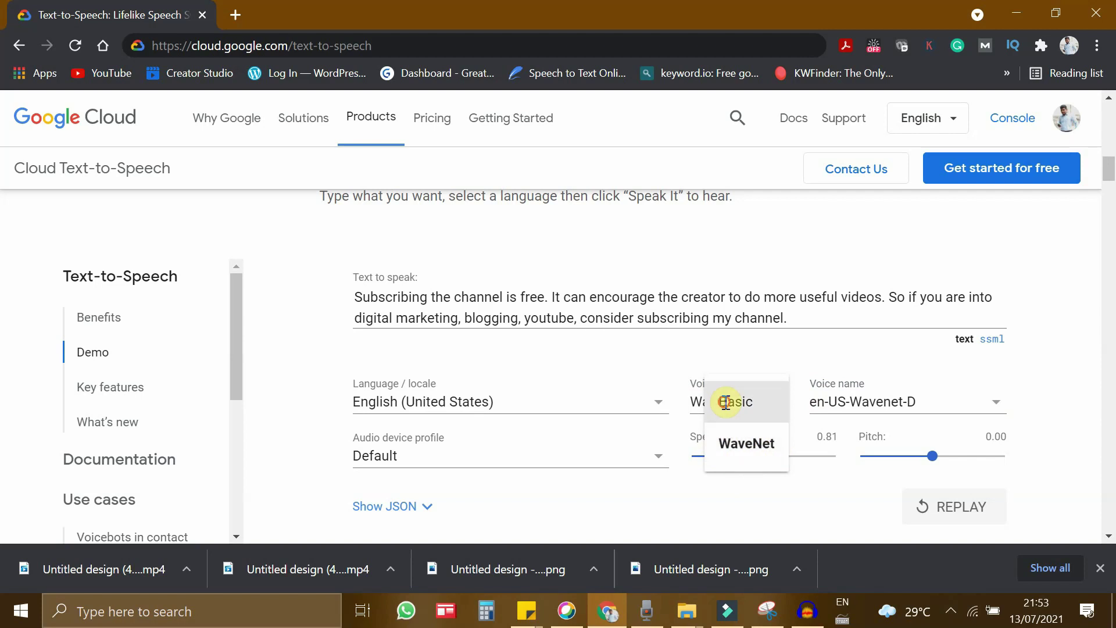
Sample the Basic voice type briefly, then switch back to WaveNet.
left_click(725, 402)
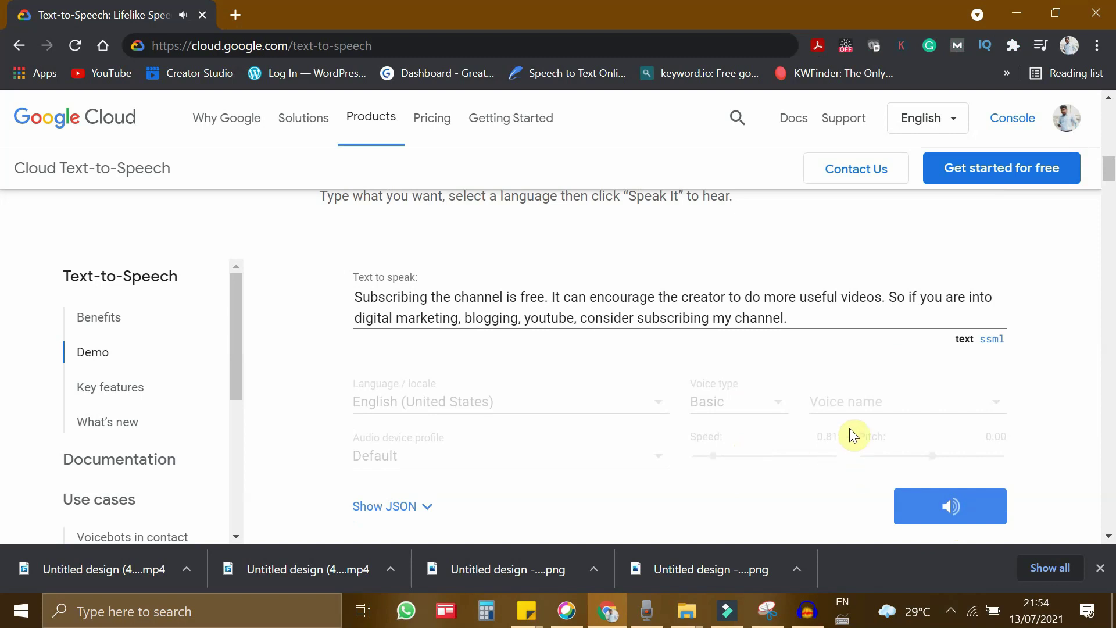
left_click(950, 510)
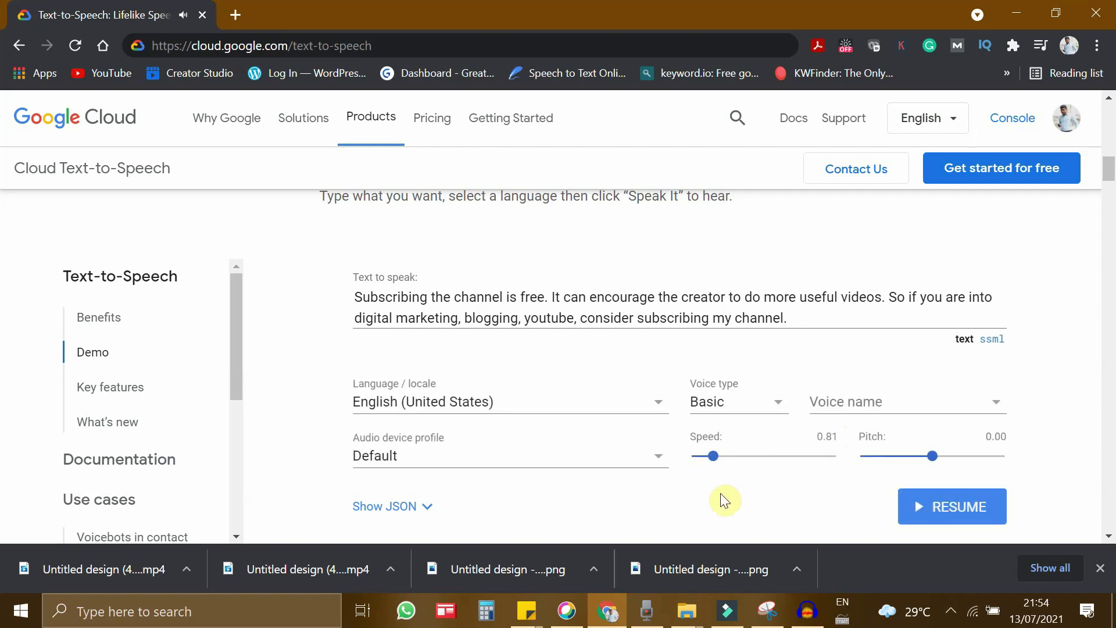
left_click(748, 407)
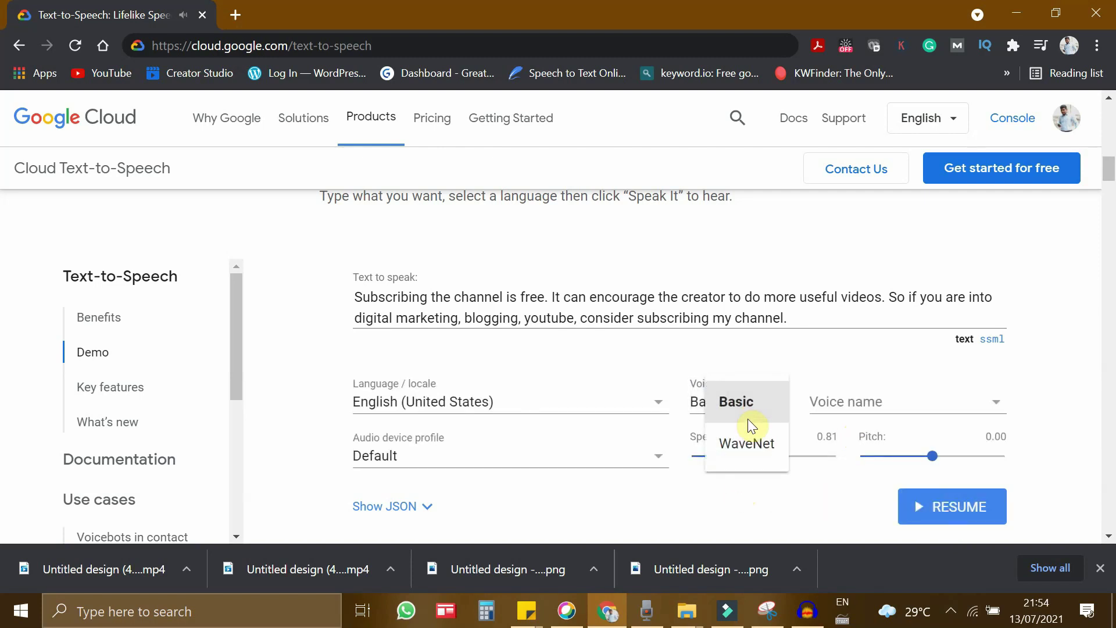
left_click(752, 455)
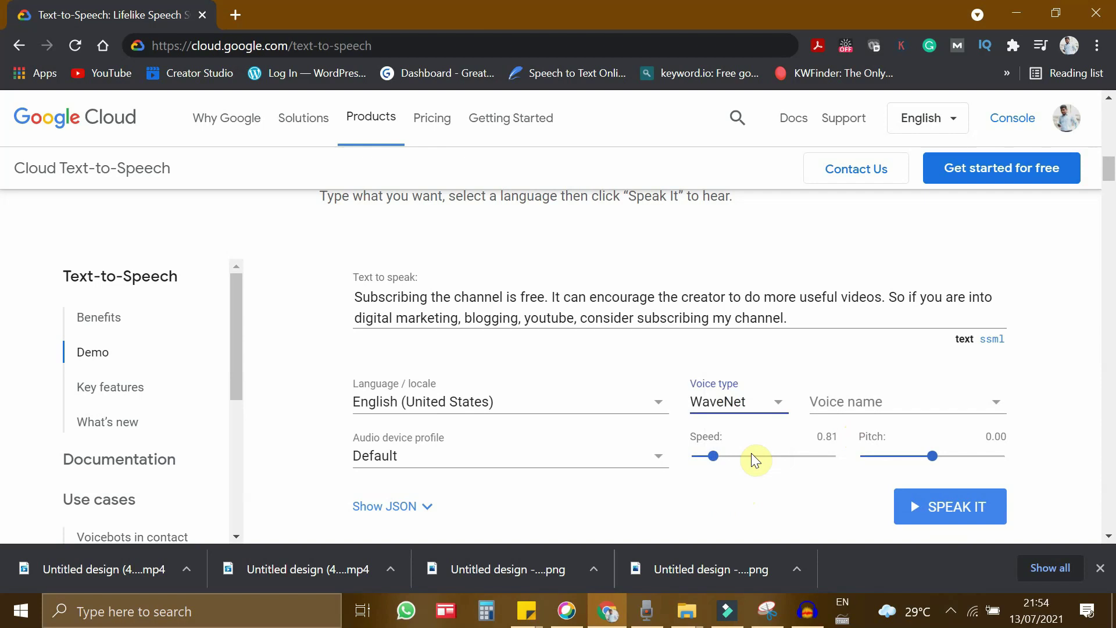
Set Speed to 0.85 and choose the en-US-Wavenet-I voice.
left_click_drag(715, 458, 715, 457)
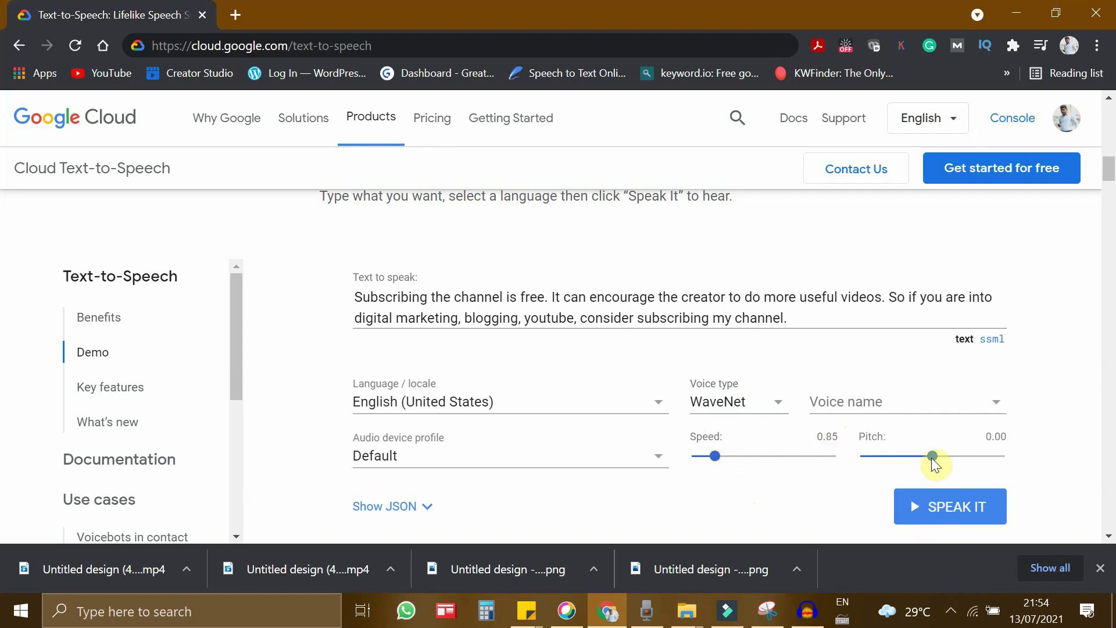
left_click(940, 401)
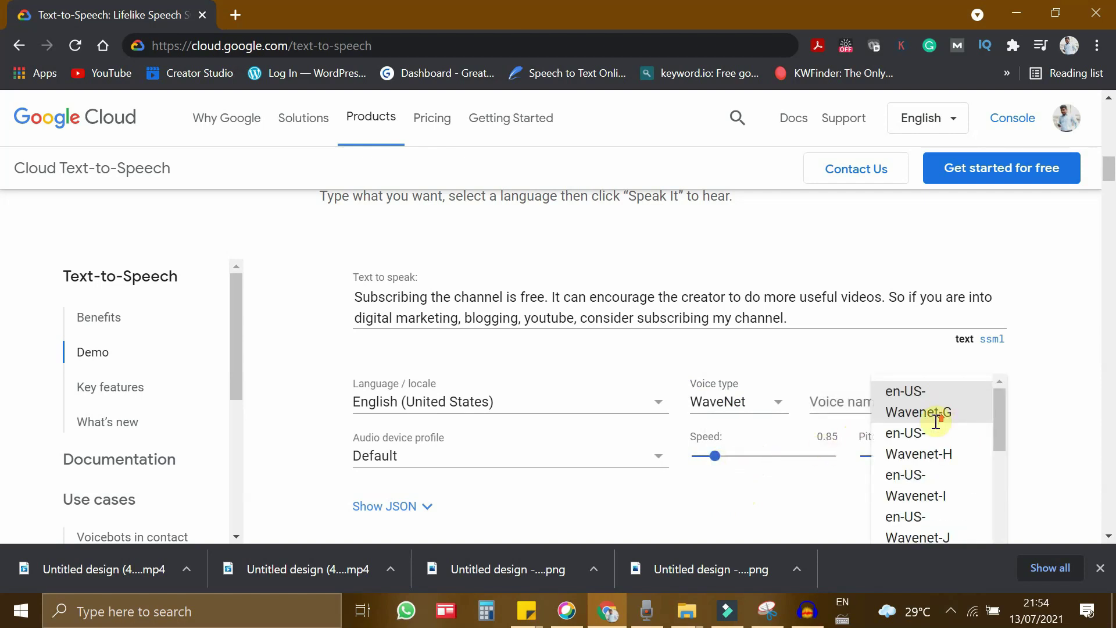
left_click(939, 496)
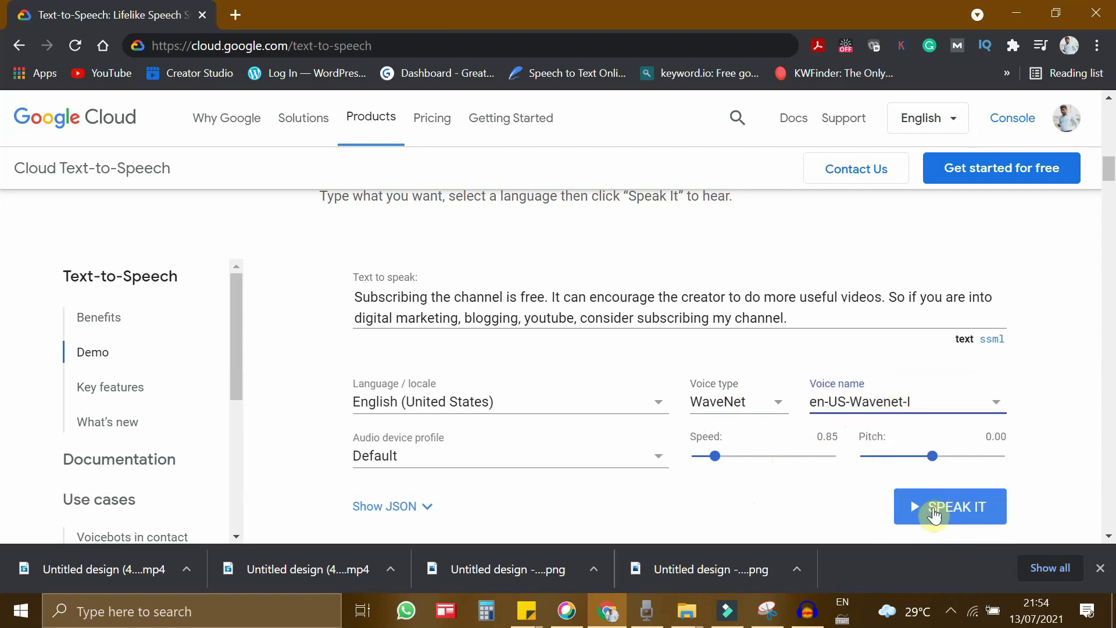
Hear the paragraph in en-US-Wavenet-I at 0.85, then stop playback.
left_click(935, 513)
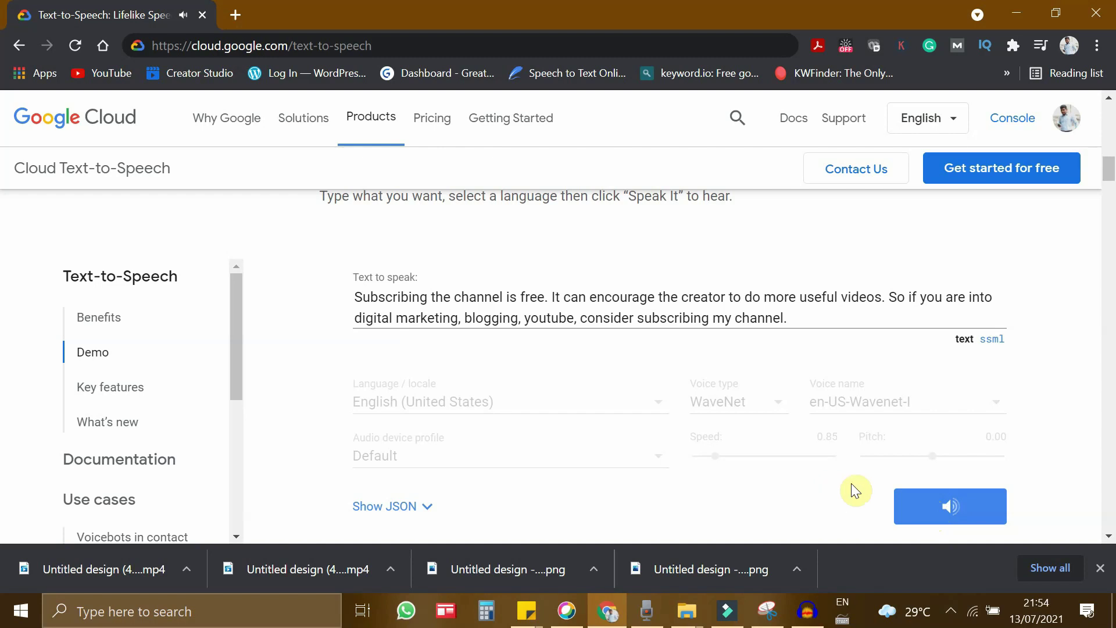
left_click(909, 507)
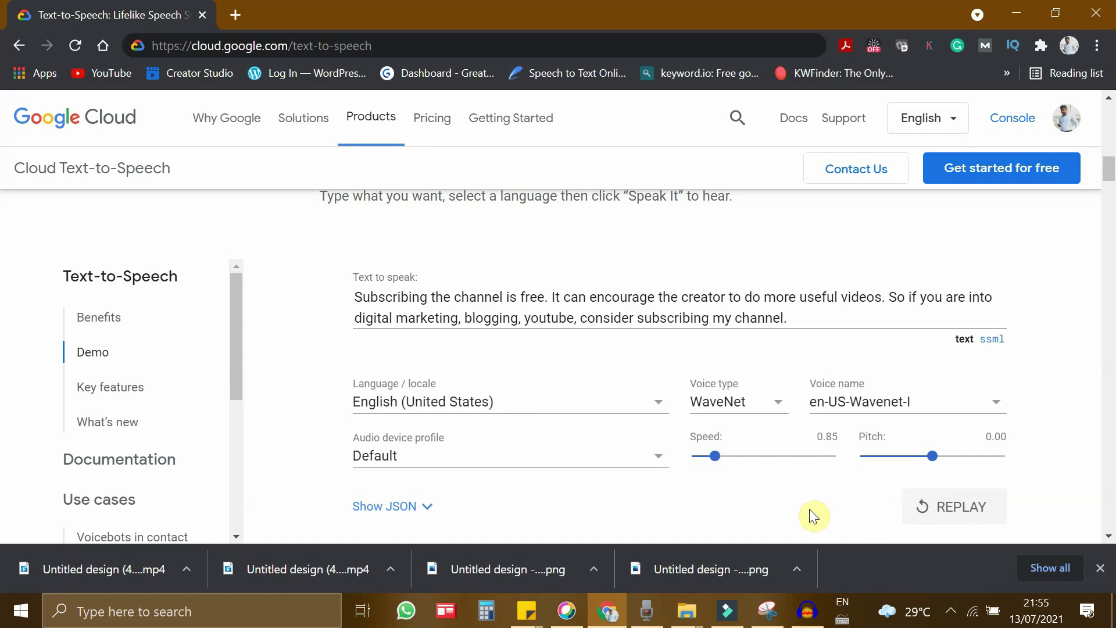
Switch to Audacity with its empty stereo track.
left_click(807, 610)
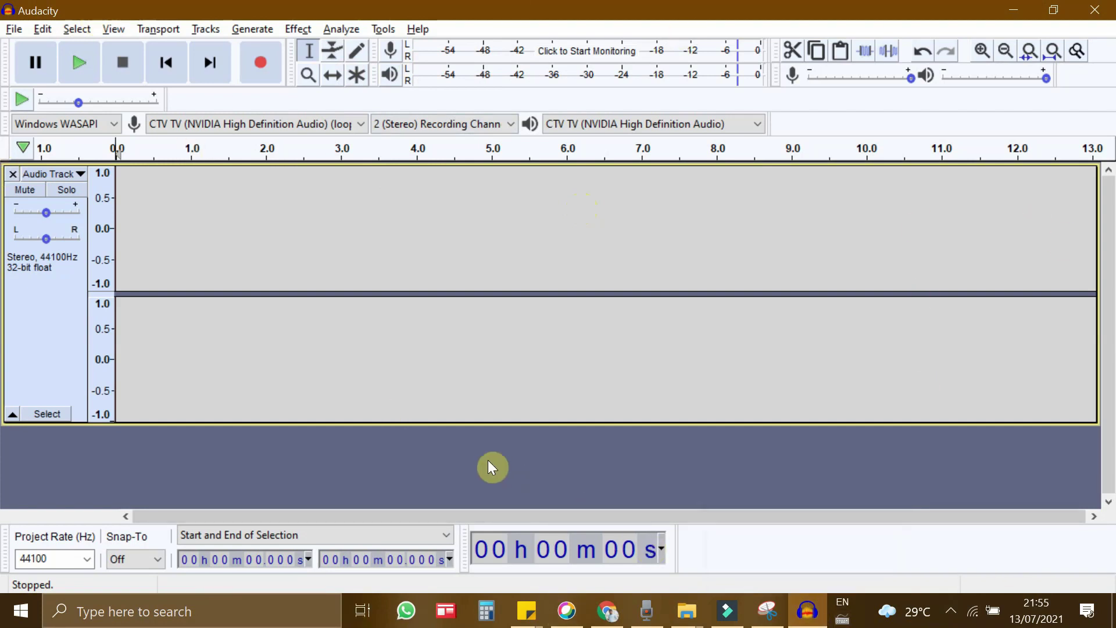
Change Audacity's audio host from MME to Windows WASAPI.
left_click(60, 127)
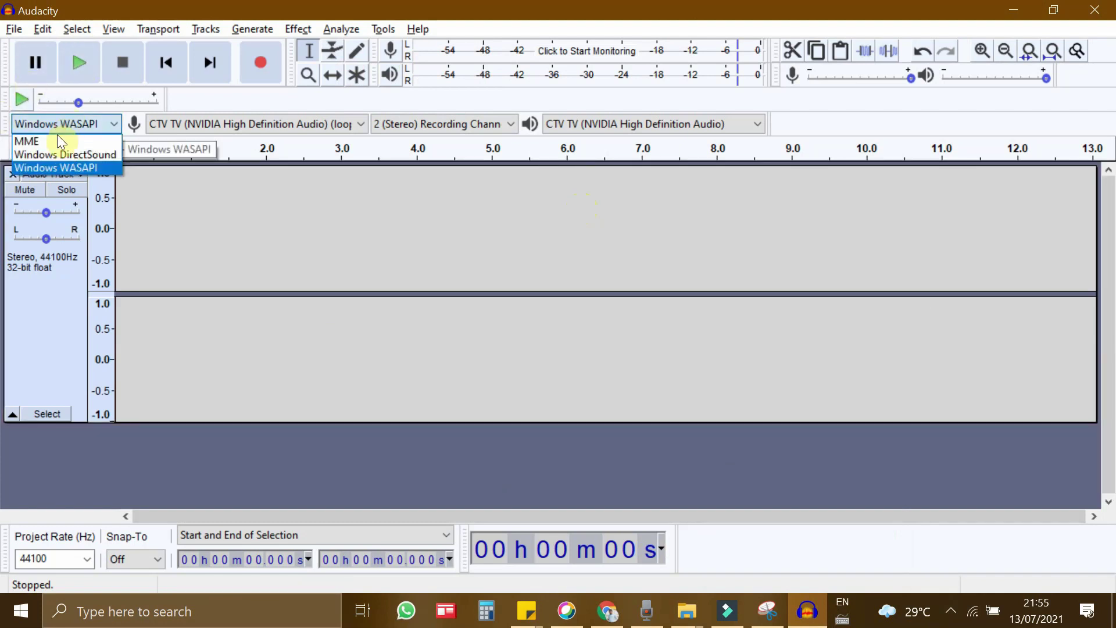
left_click(54, 140)
left_click(55, 140)
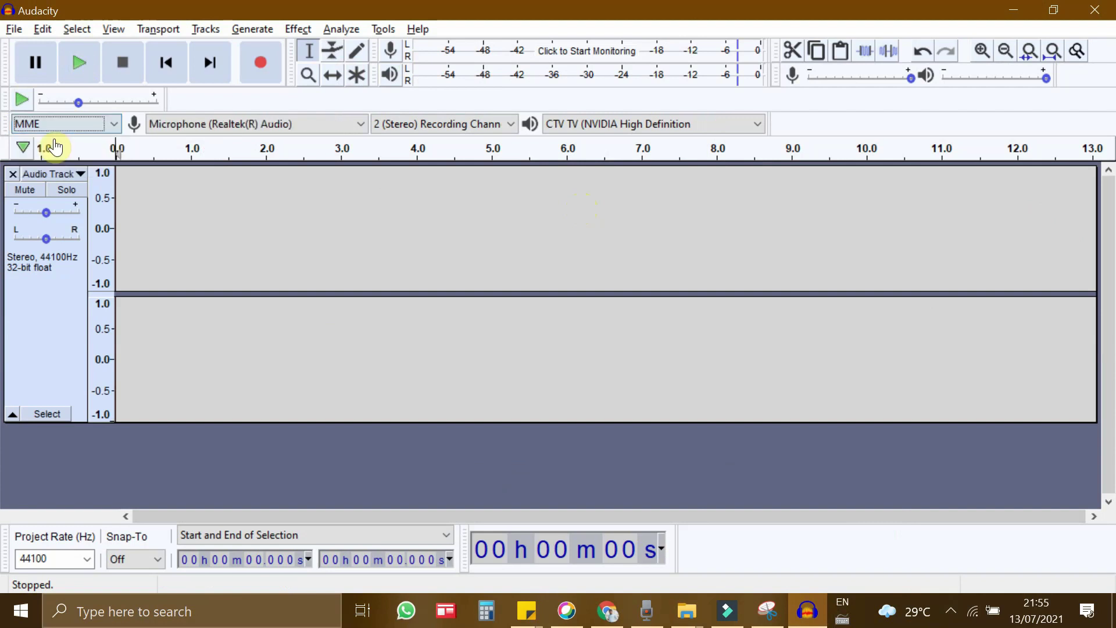
left_click(59, 131)
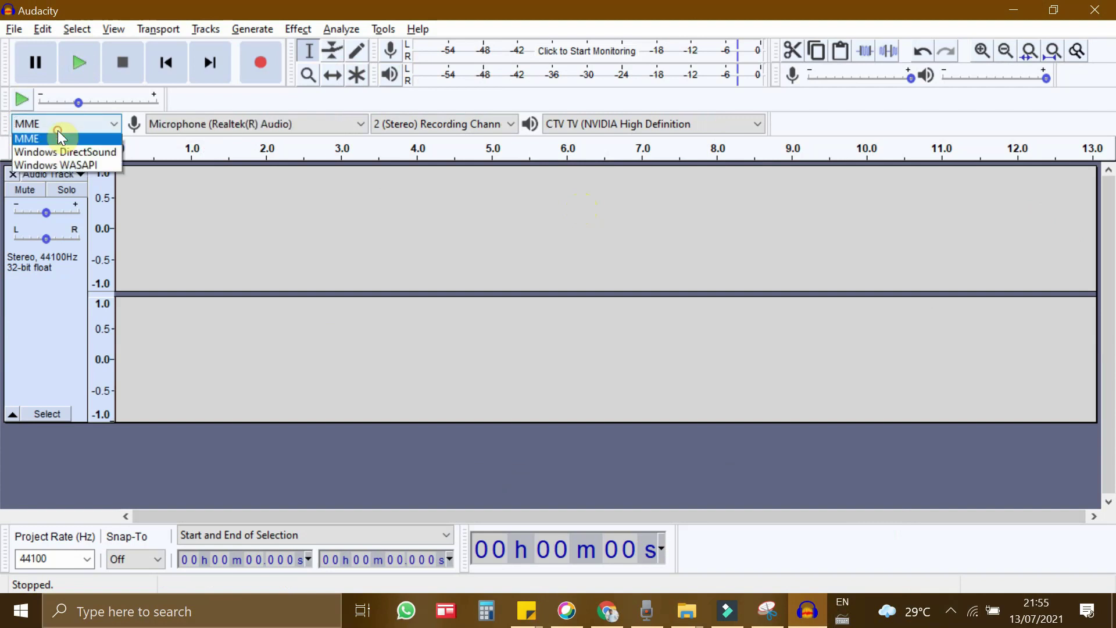
left_click(54, 169)
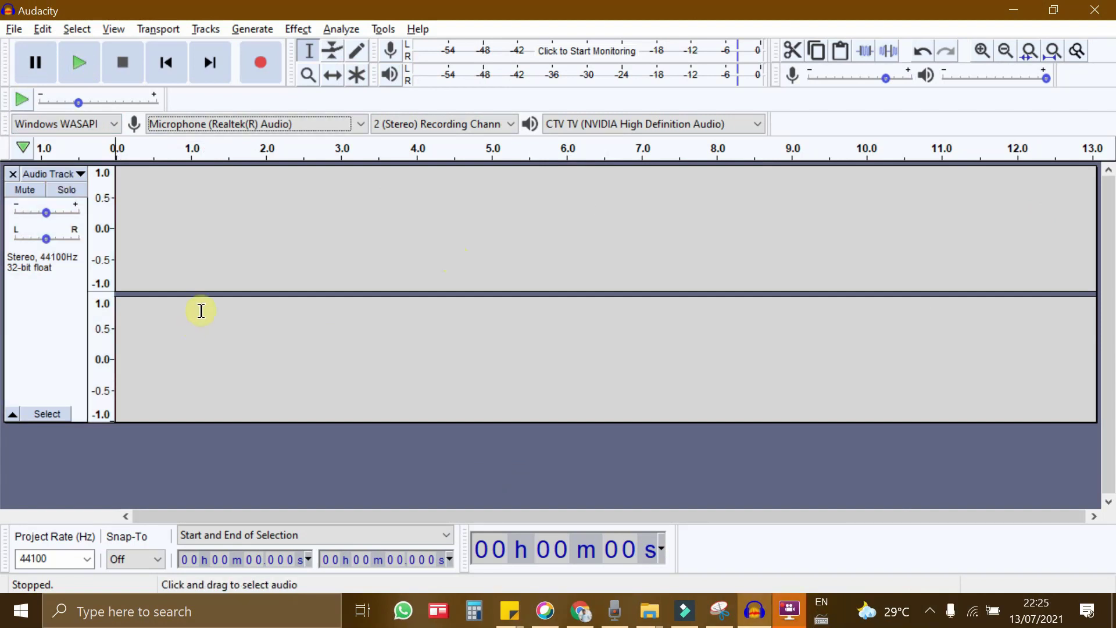
Make the CTV TV (NVIDIA High Definition Audio) loopback the recording device.
left_click(208, 123)
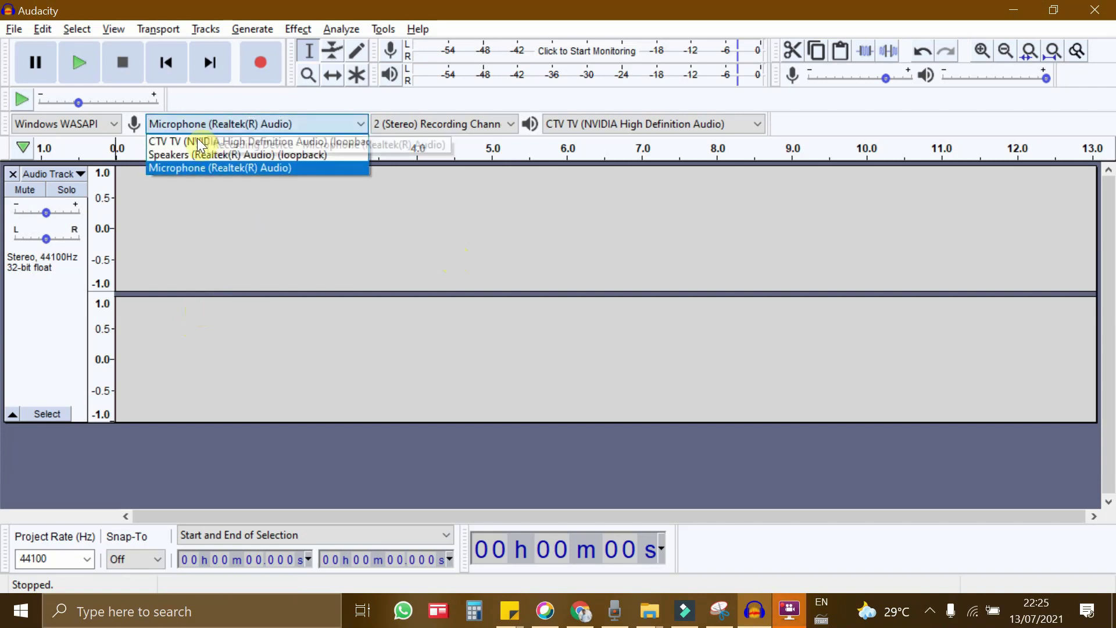
left_click(234, 157)
left_click(245, 124)
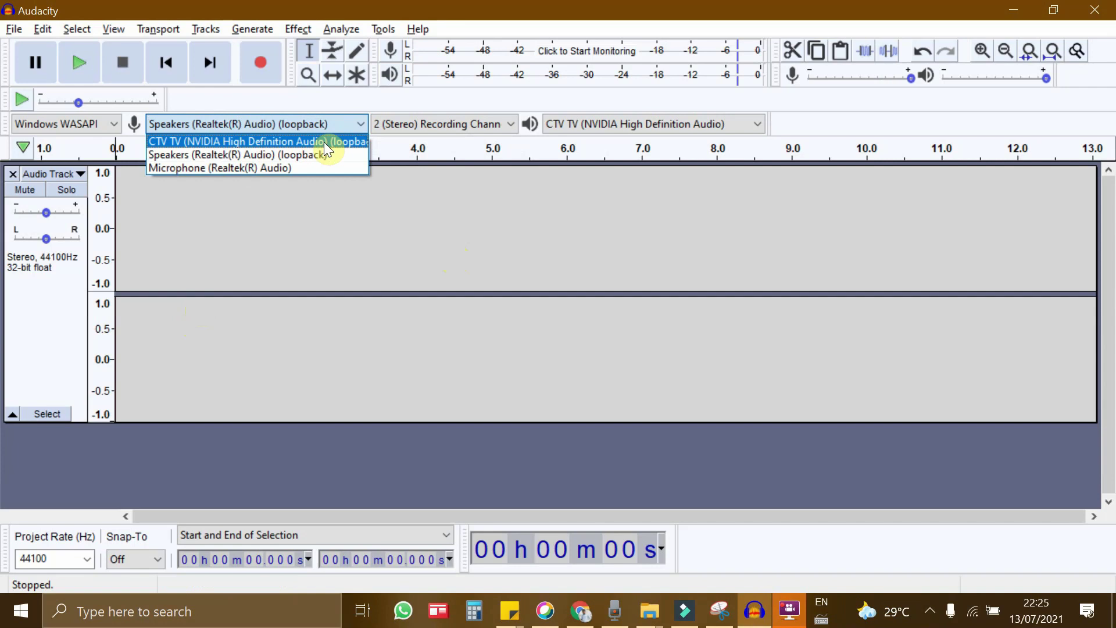
left_click(324, 143)
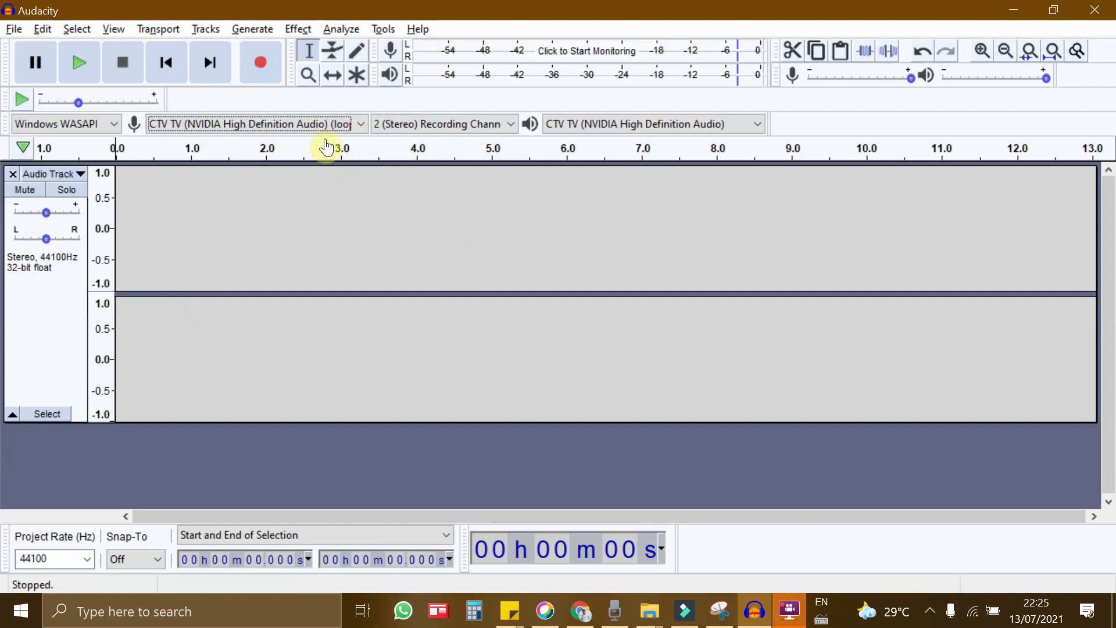
left_click(322, 123)
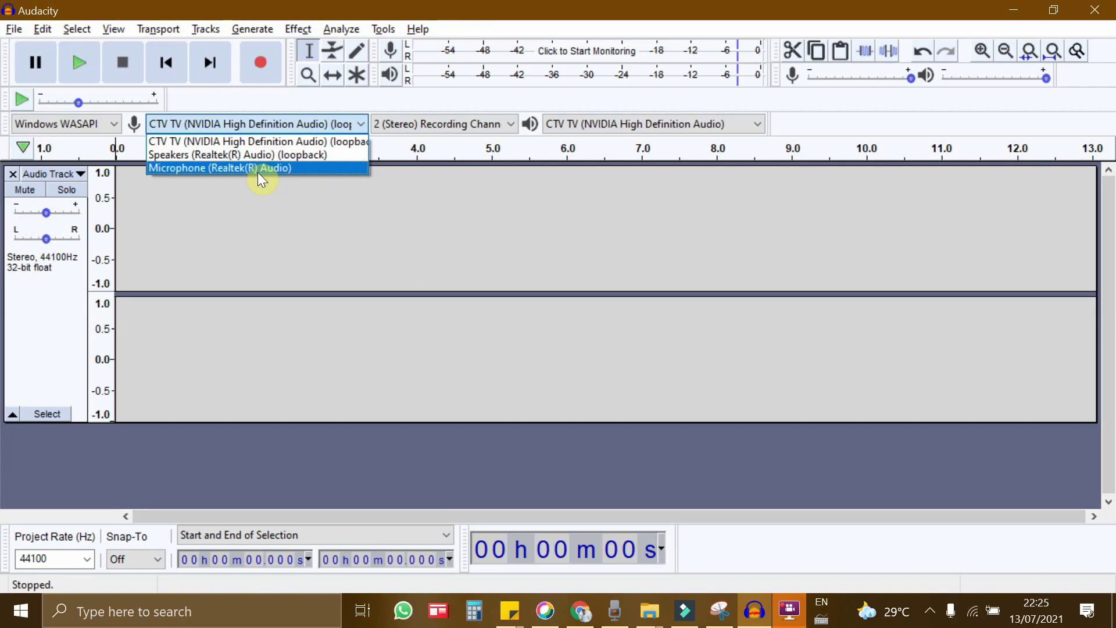
left_click(282, 143)
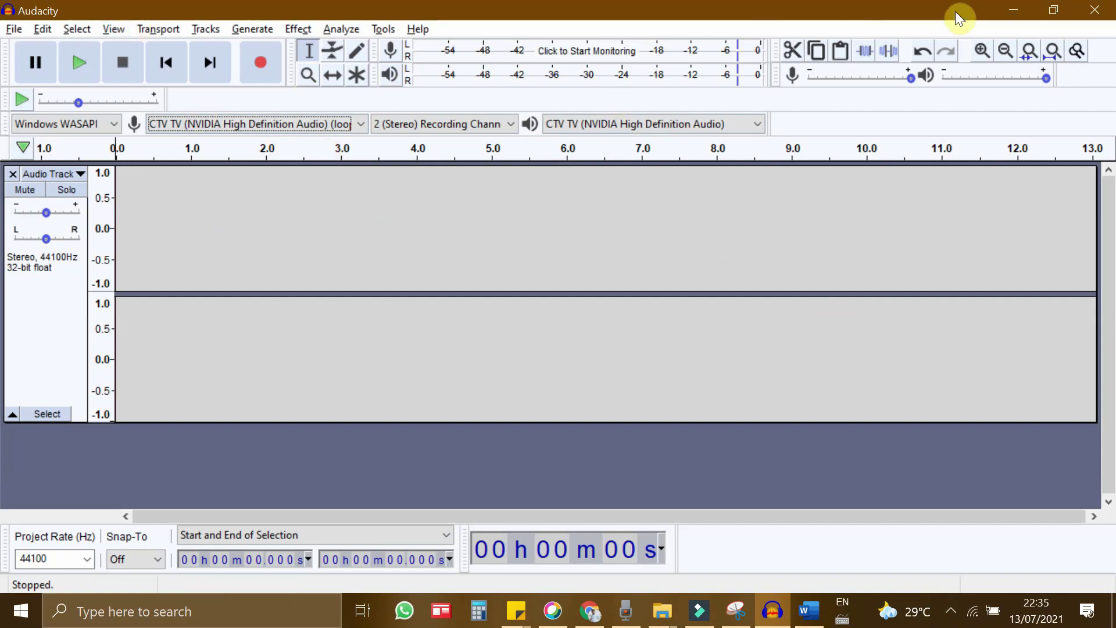
Return to the browser and paste the Zika Virus script into Text to speak.
left_click(1013, 9)
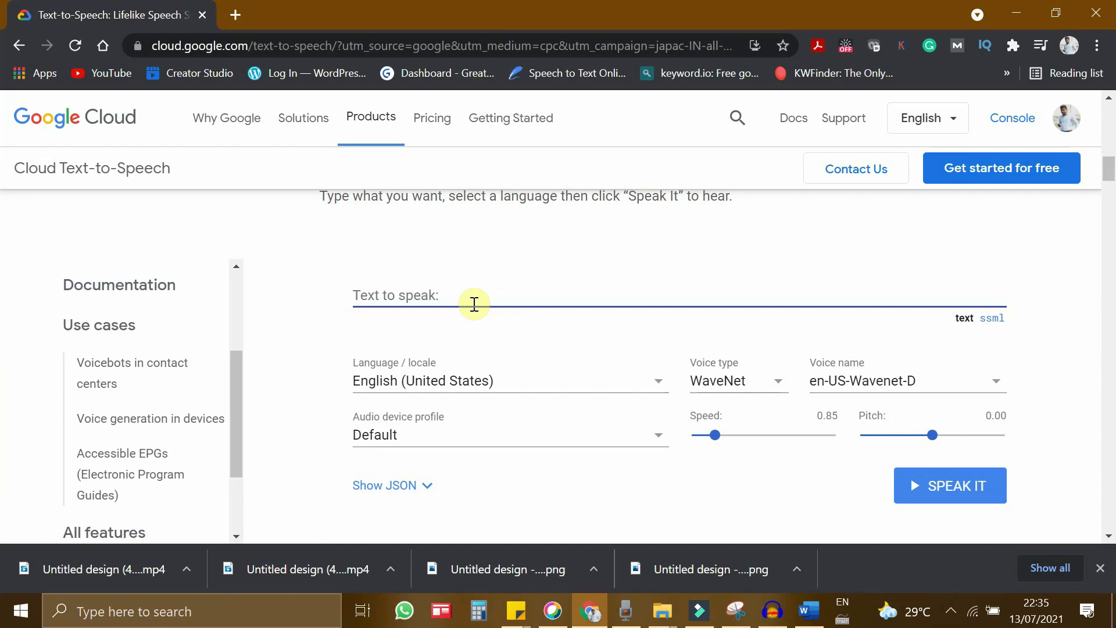
key("ctrl+v")
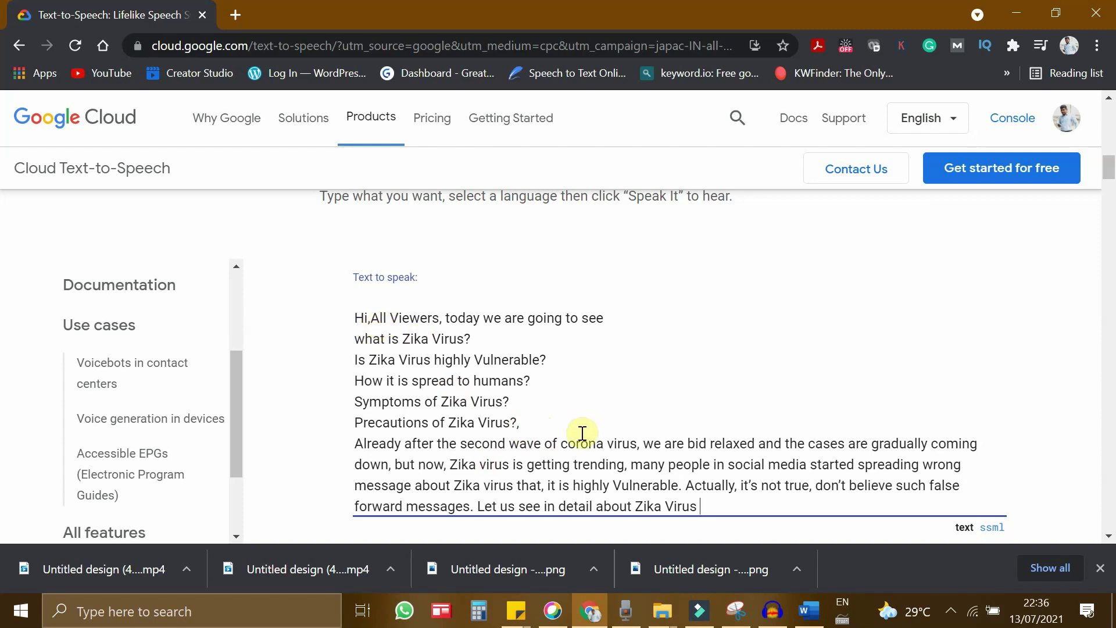
scroll(734, 419, "down", 1)
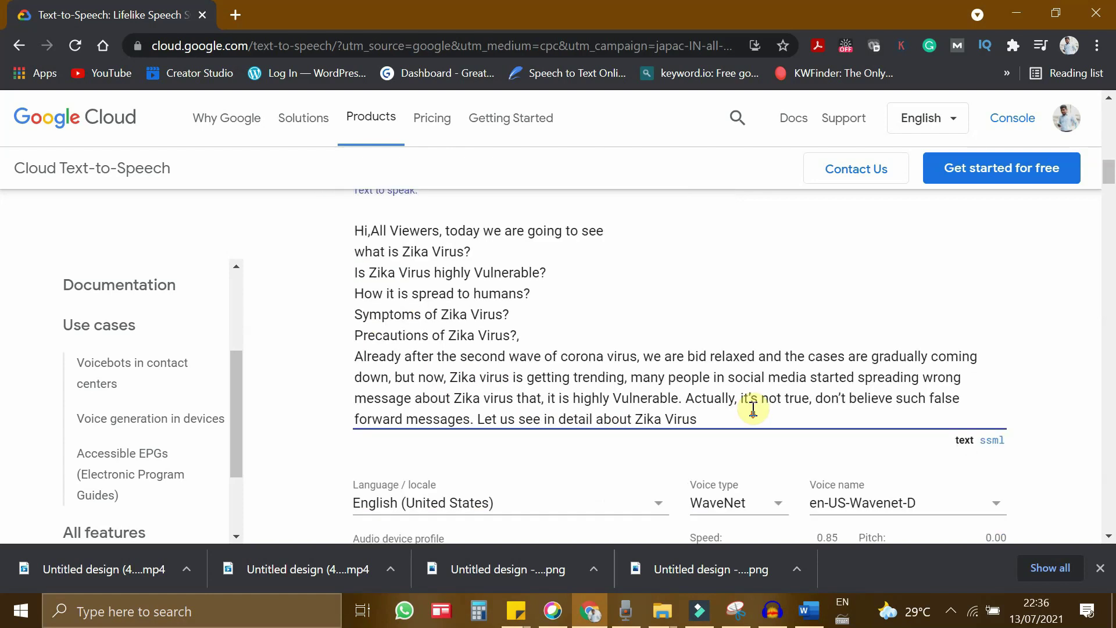
scroll(763, 396, "up", 1)
scroll(763, 396, "down", 1)
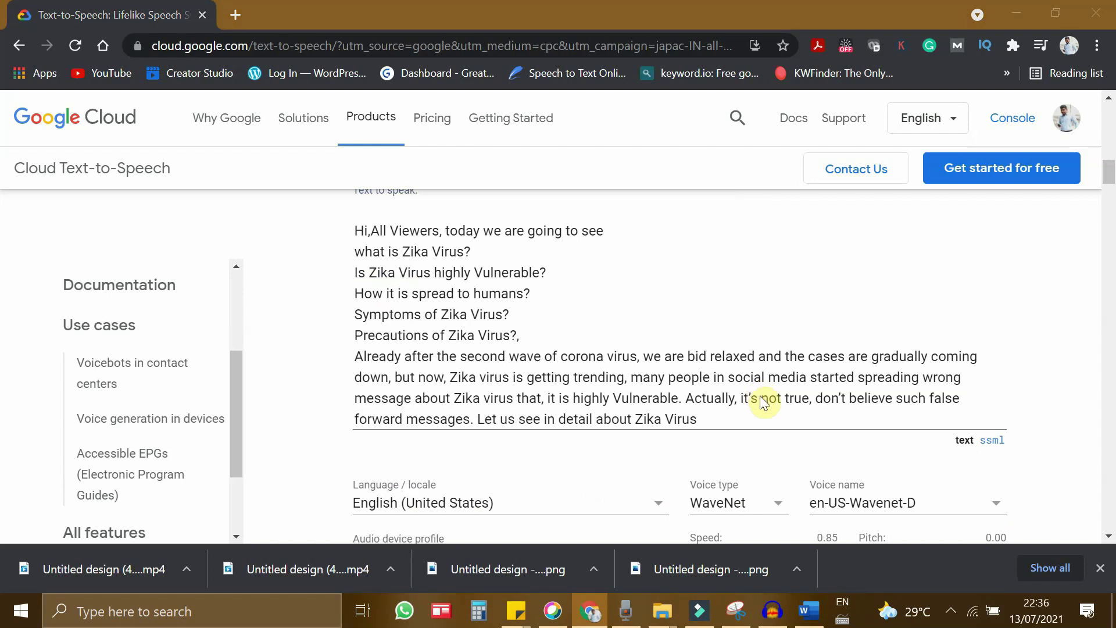
Start Audacity recording, then have the WaveNet voice speak the Zika script.
key("alt+Tab")
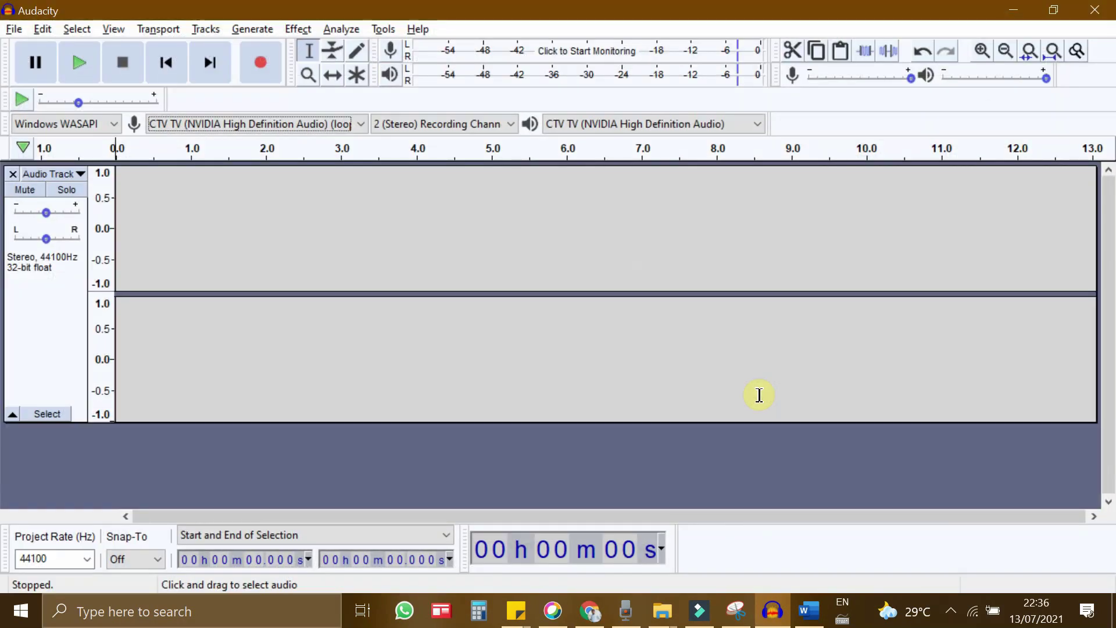
left_click(271, 69)
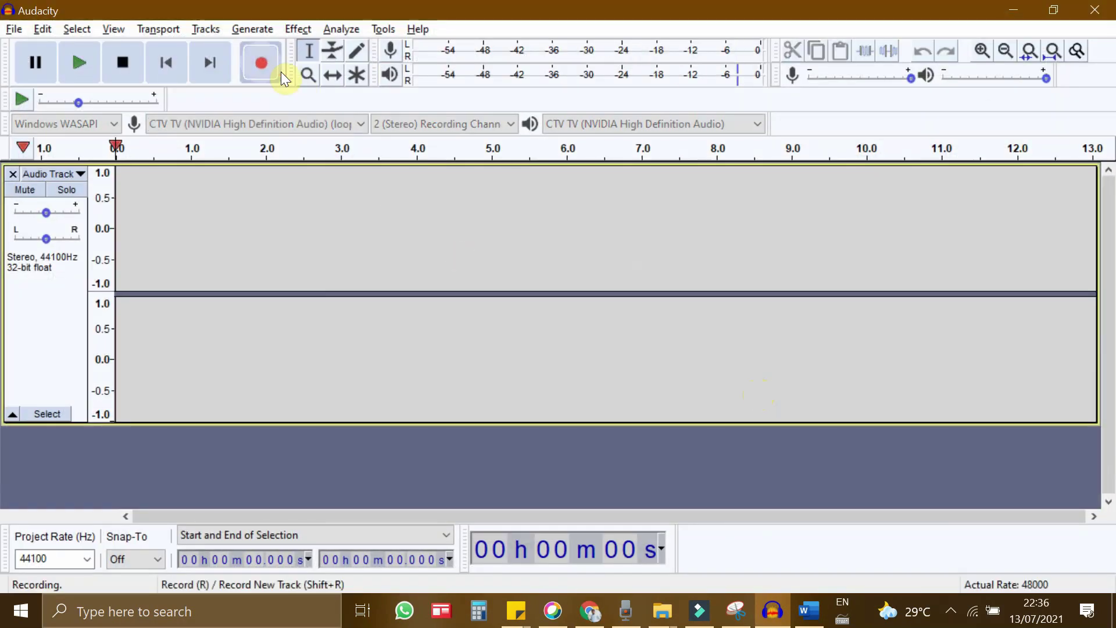
left_click(1015, 10)
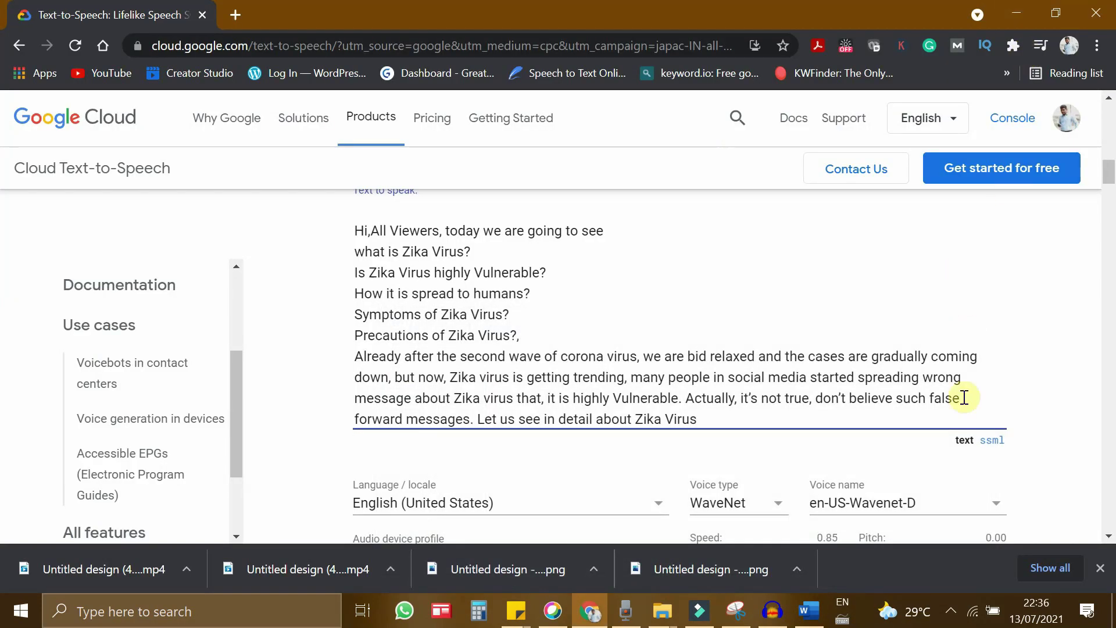
scroll(966, 399, "down", 1)
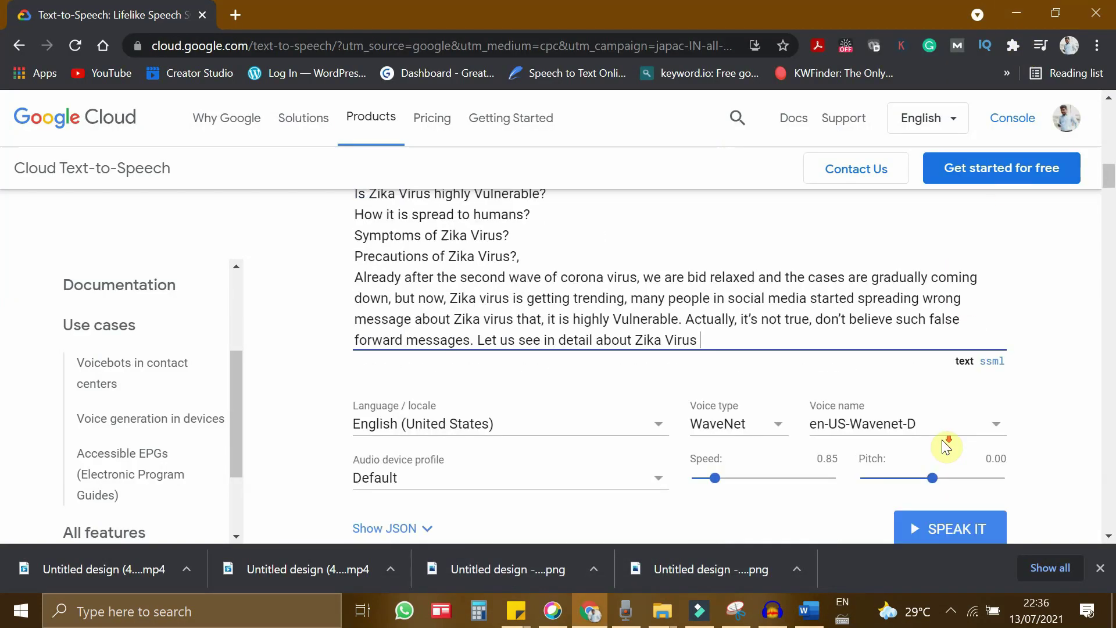
left_click(944, 526)
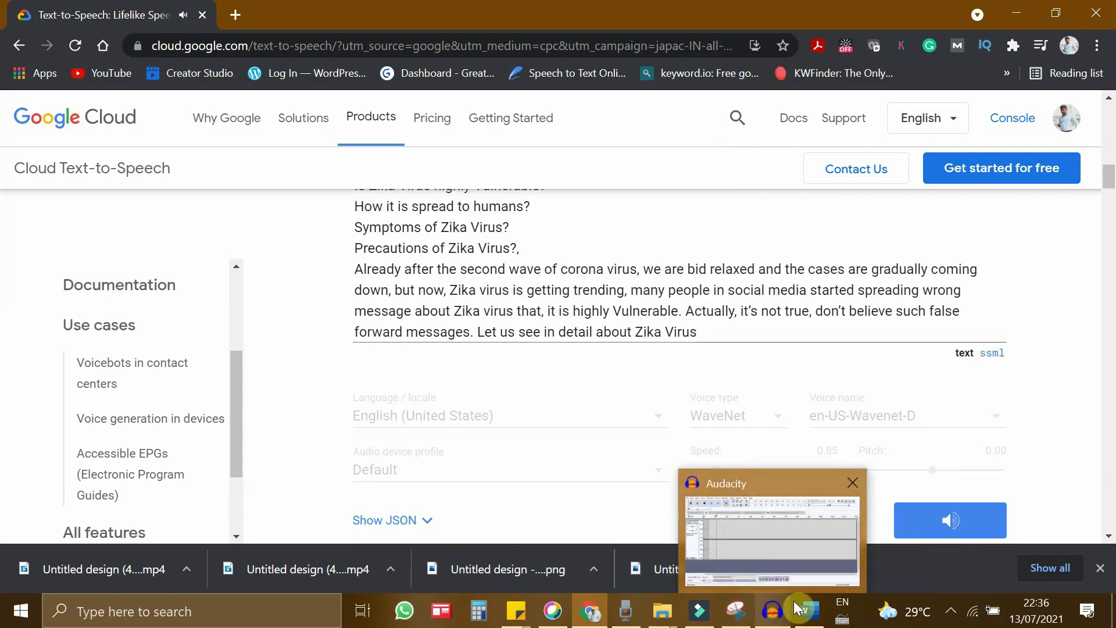
Switch between Audacity and the browser to monitor the ongoing recording.
left_click(772, 611)
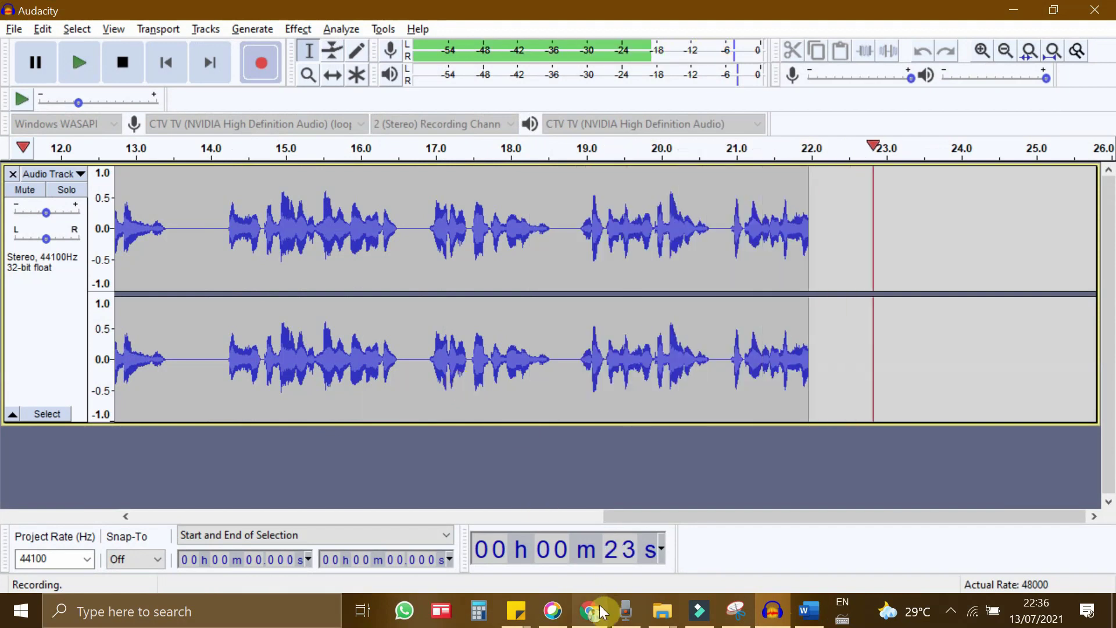
left_click(592, 611)
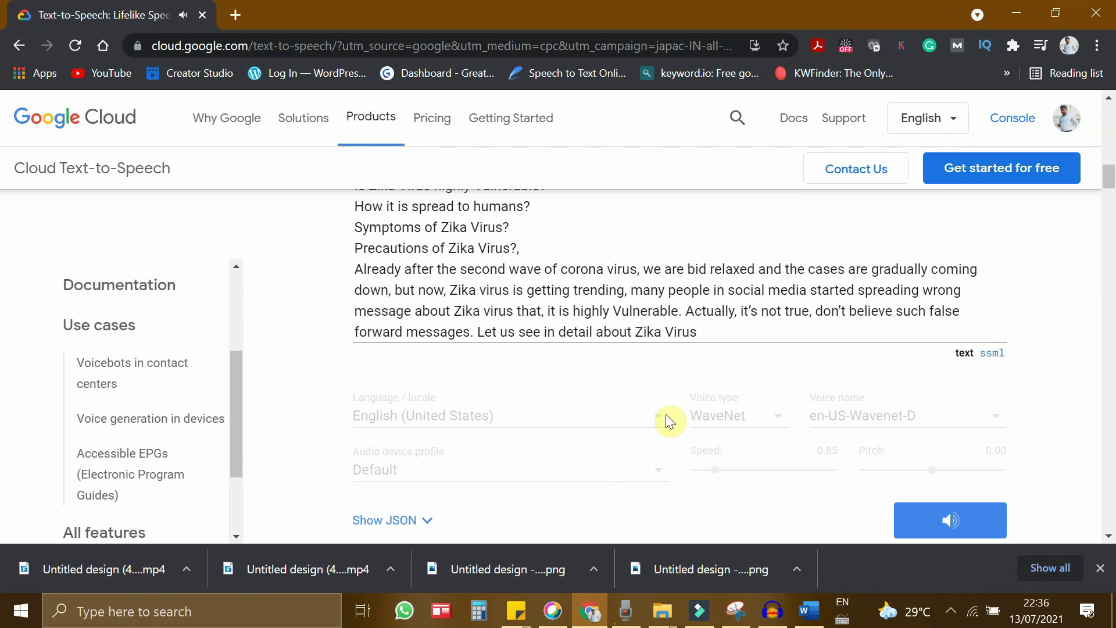
scroll(666, 421, "up", 1)
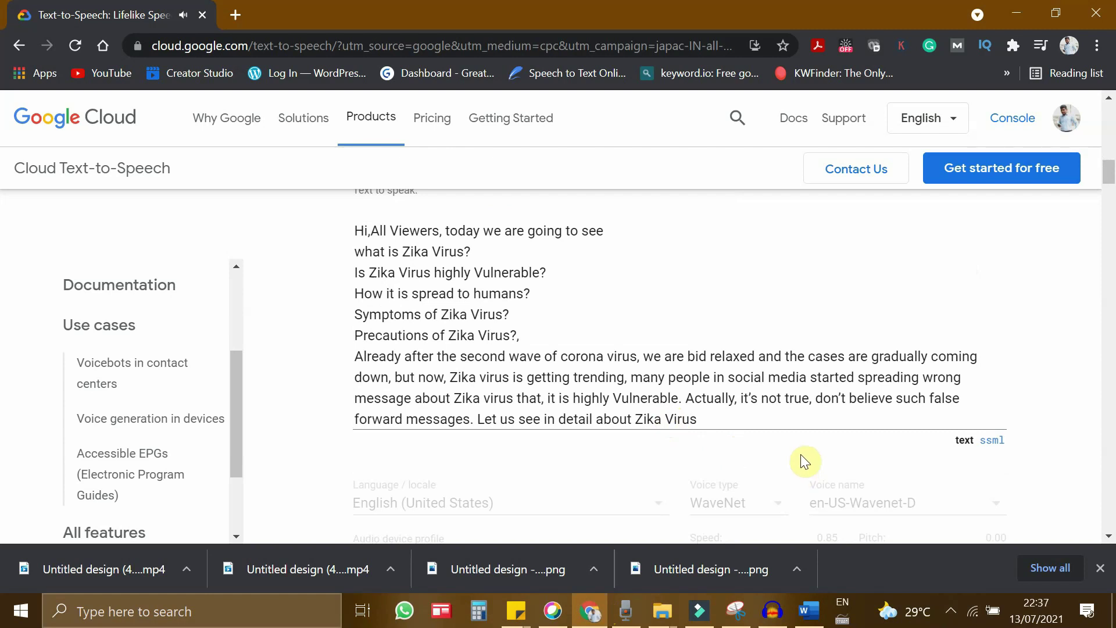
scroll(812, 446, "down", 1)
scroll(812, 446, "up", 1)
left_click(777, 601)
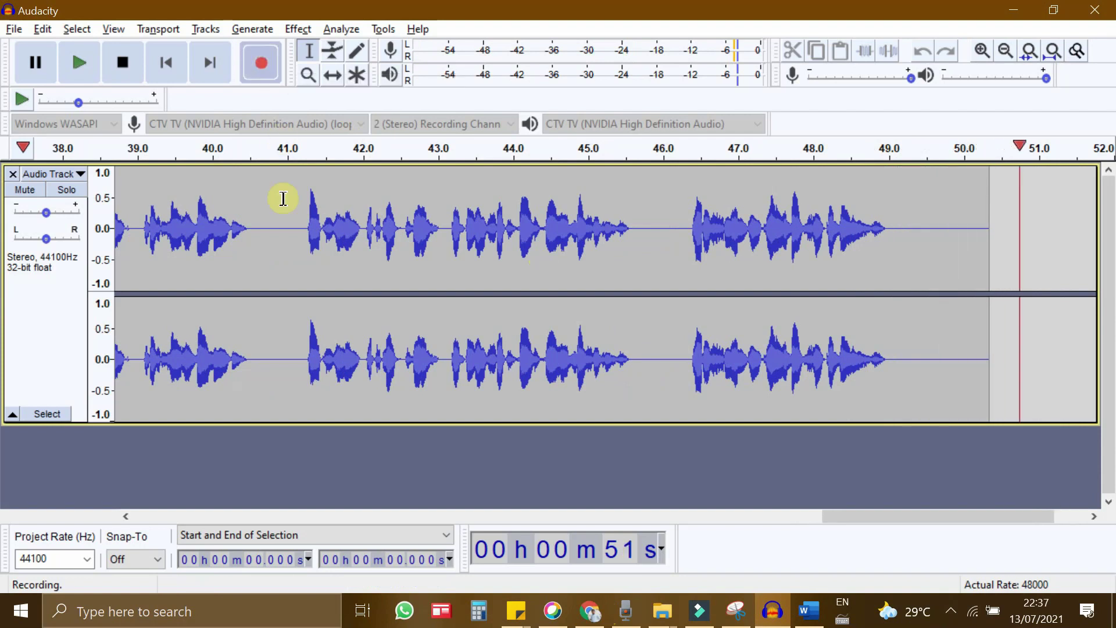
Pause the recording and delete the silent lead-in before the speech.
left_click(43, 55)
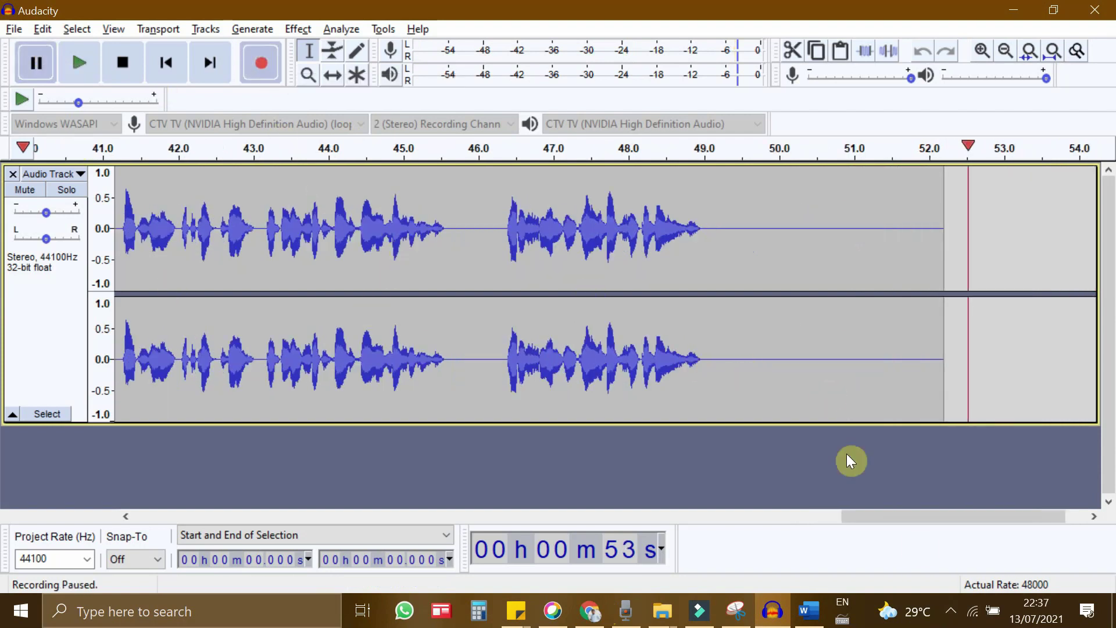
mouse_move(885, 516)
left_mouse_down()
mouse_move(687, 511)
mouse_move(287, 453)
mouse_move(299, 462)
mouse_move(153, 458)
left_mouse_up()
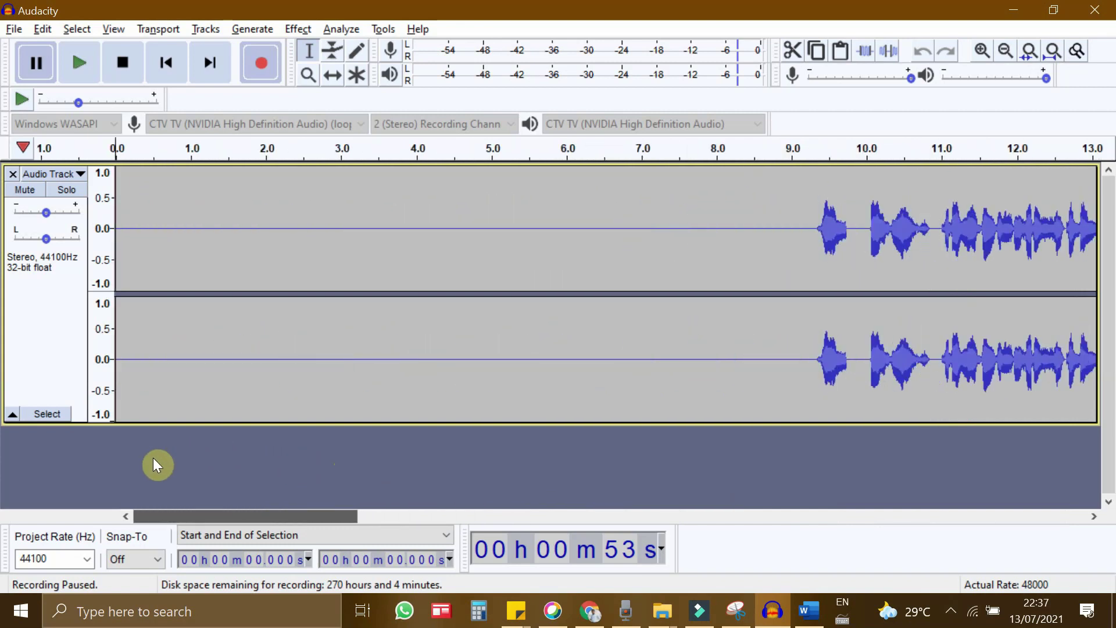
mouse_move(810, 296)
left_mouse_down()
mouse_move(264, 270)
mouse_move(99, 285)
left_mouse_up()
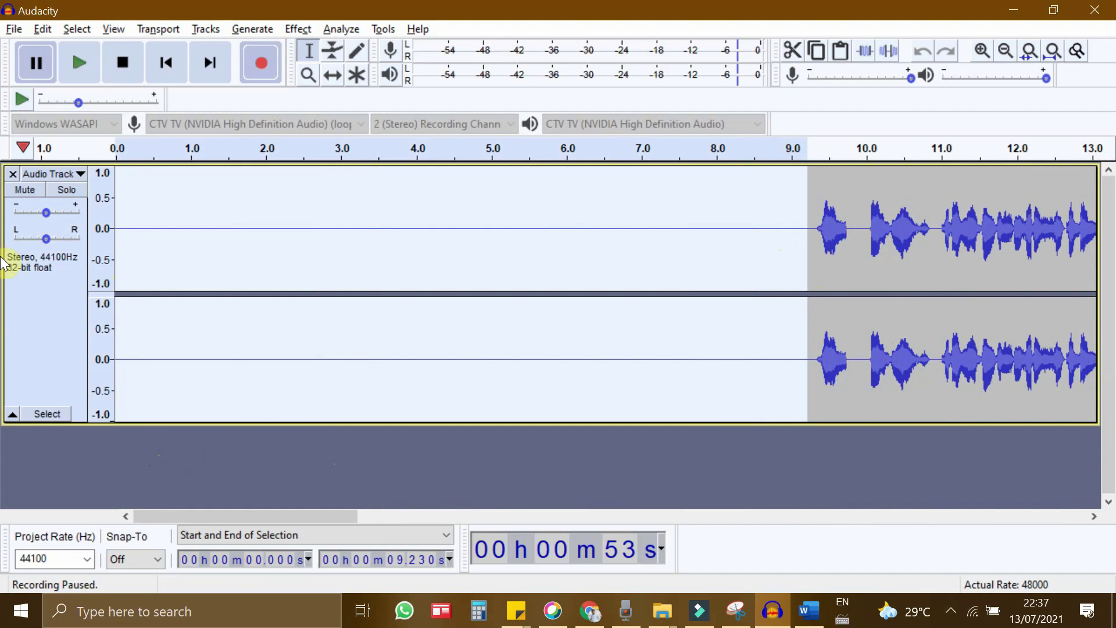
key("Delete")
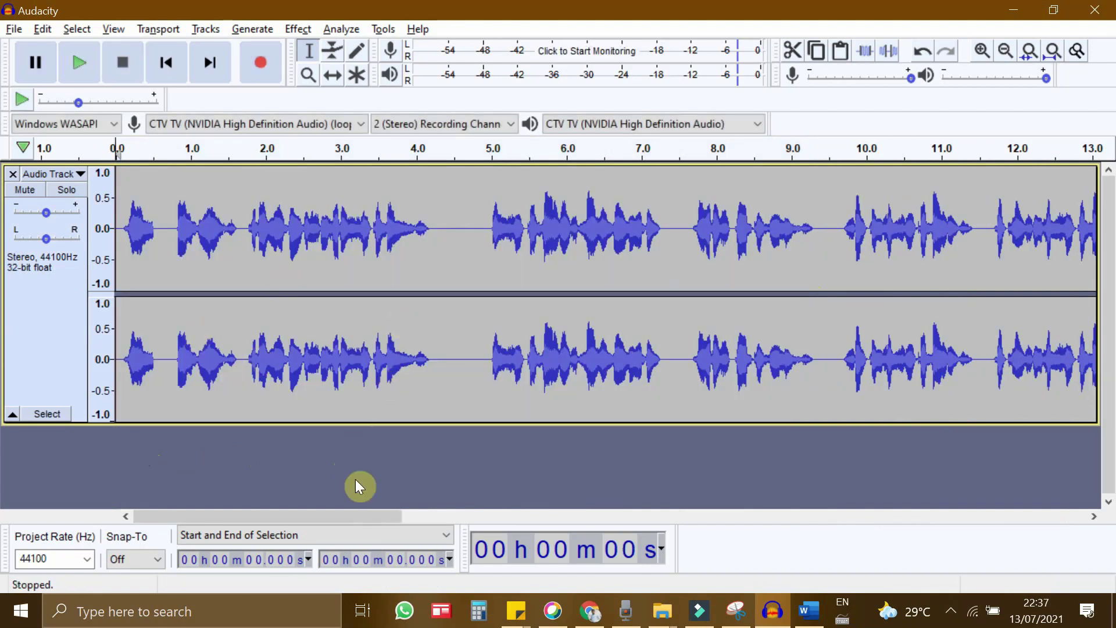
left_click_drag(359, 517, 1018, 453)
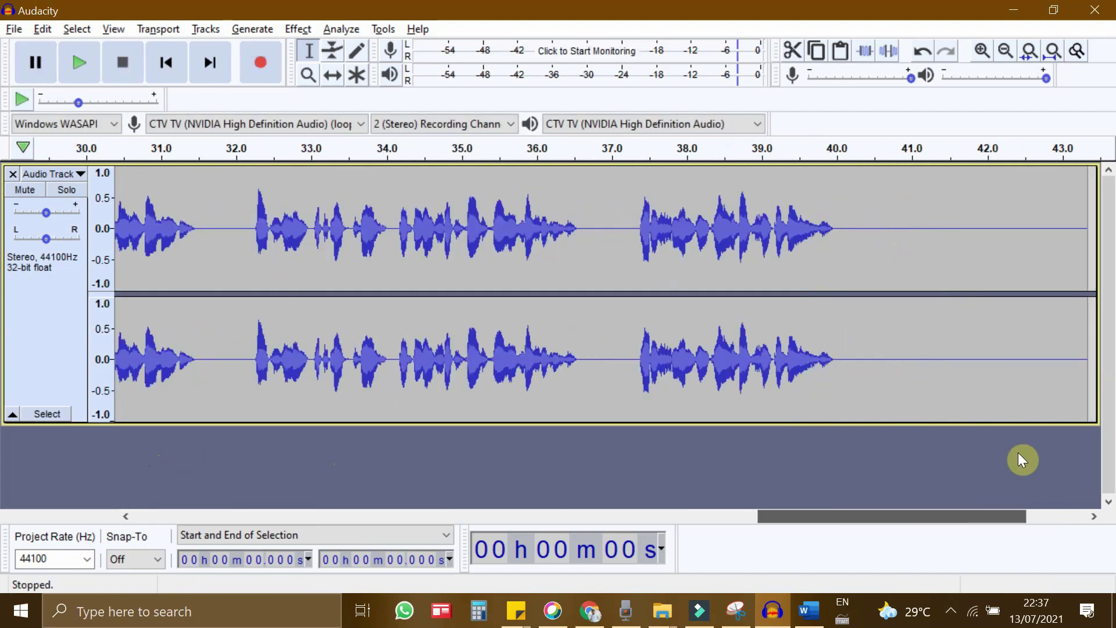
Delete the silent tail so the track ends at about 40.1 seconds.
left_click_drag(785, 293, 758, 287)
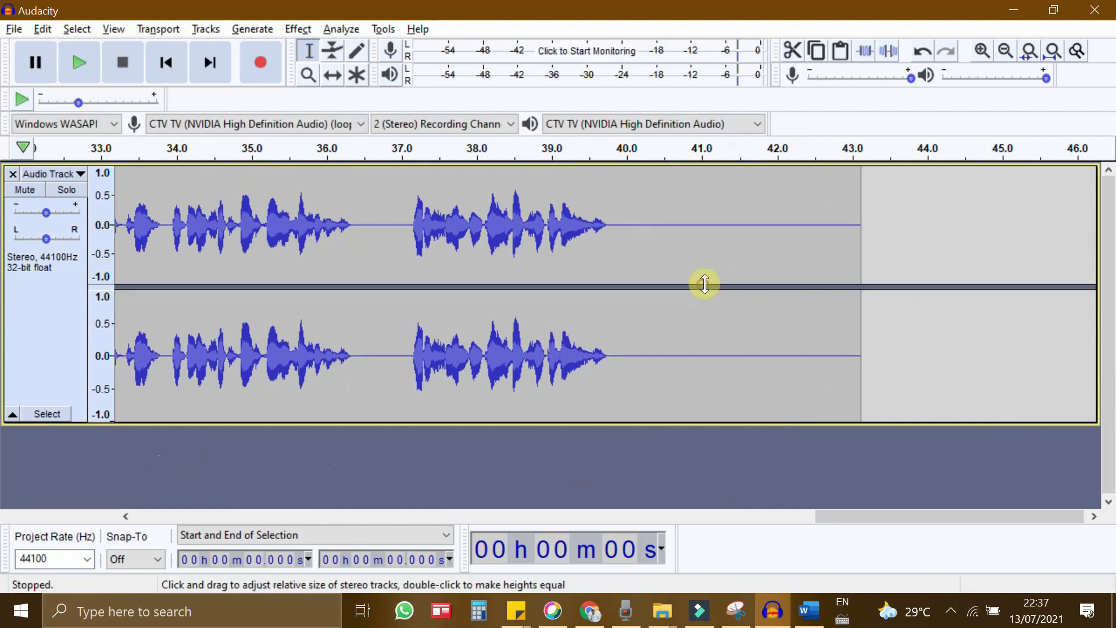
left_click_drag(634, 219, 886, 237)
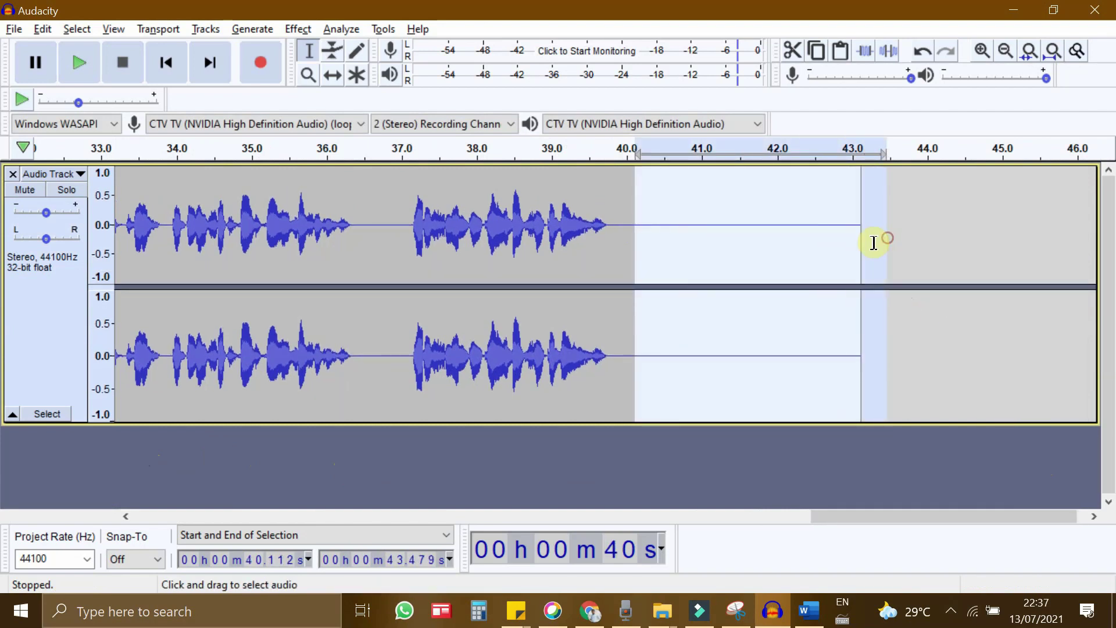
key("Delete")
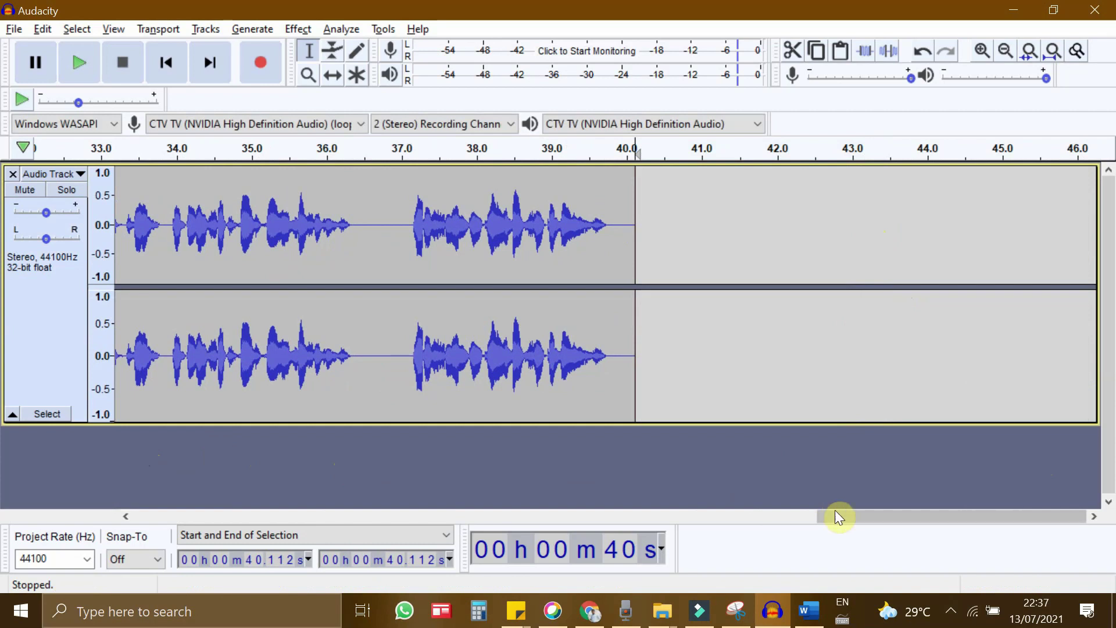
left_click(83, 188)
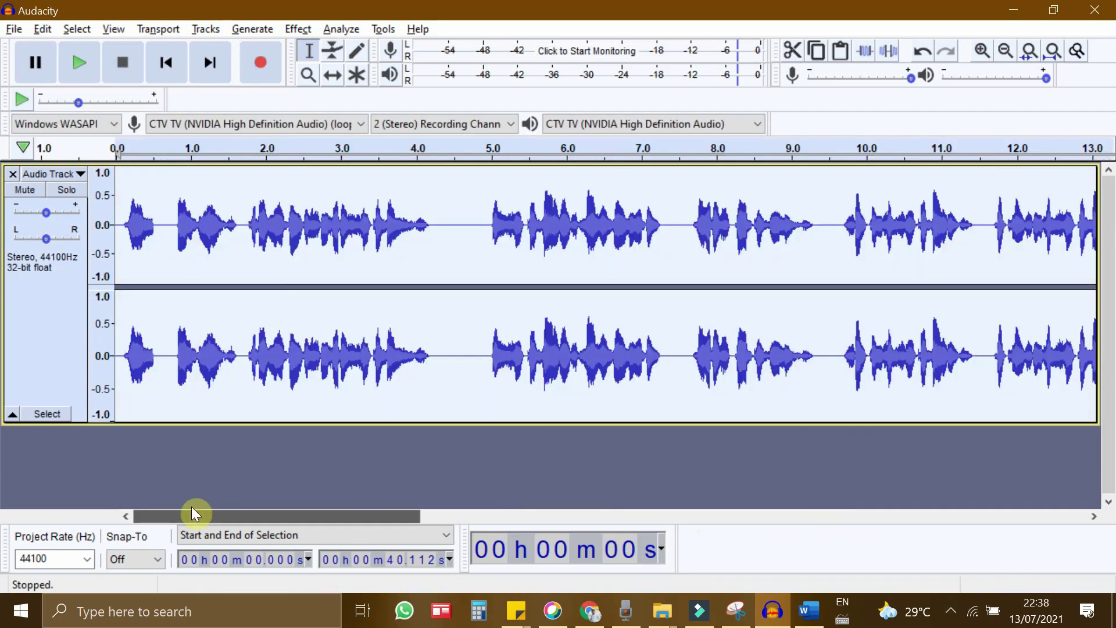
left_click(83, 61)
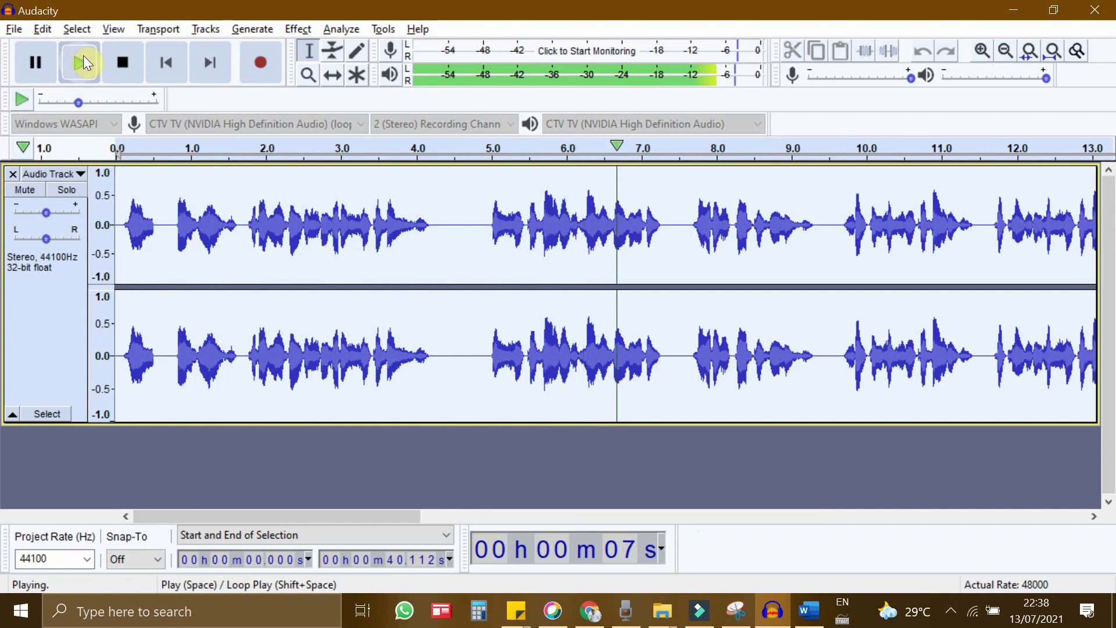
left_click(38, 72)
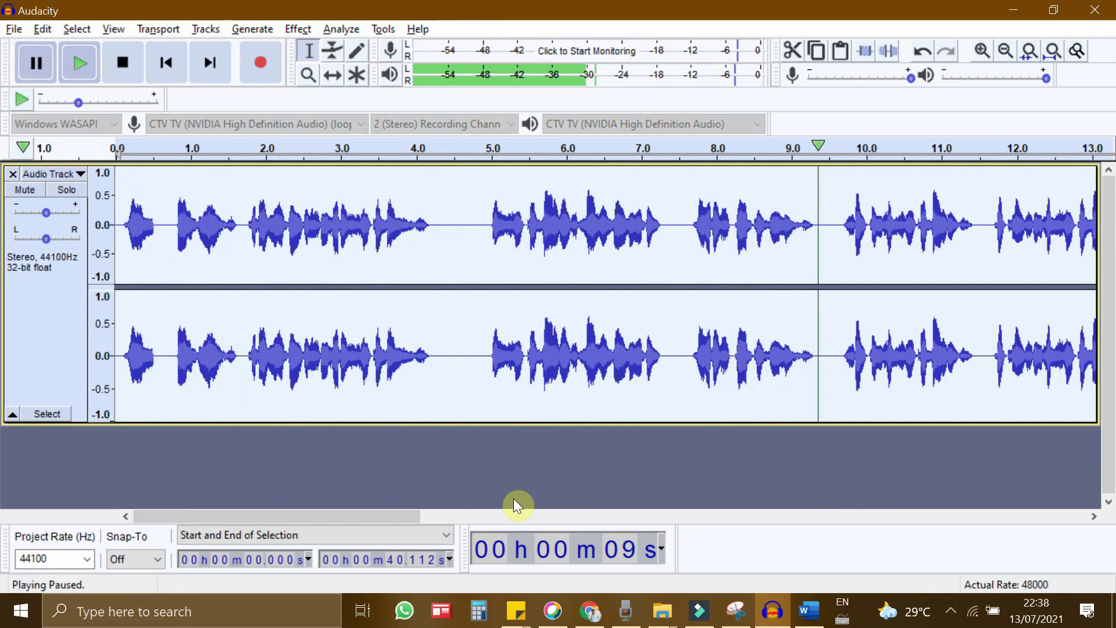
left_click(300, 33)
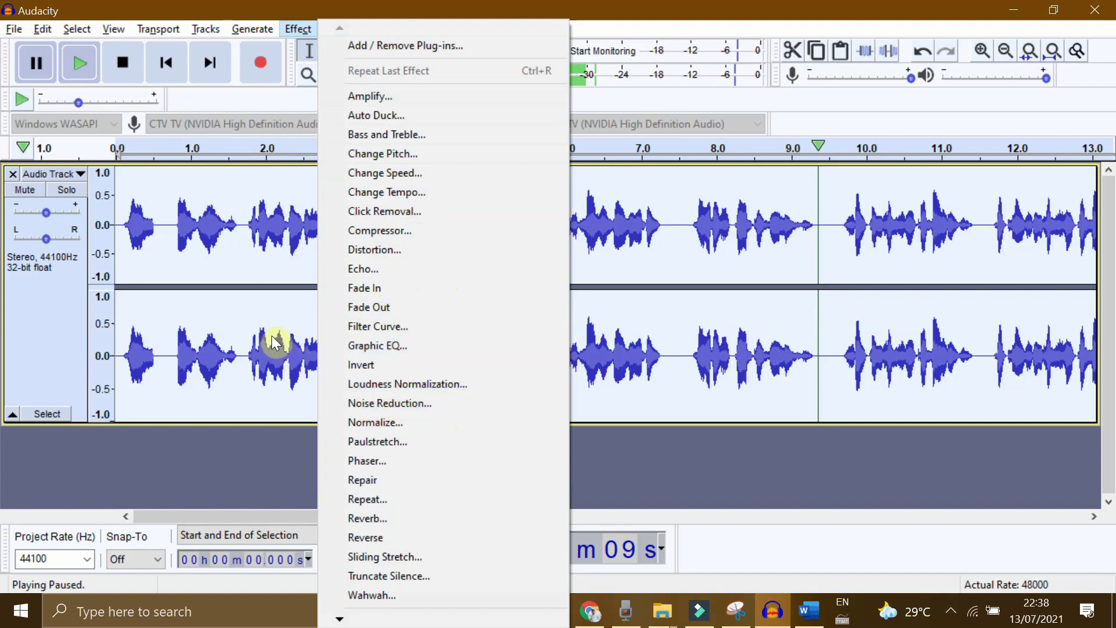
left_click(891, 446)
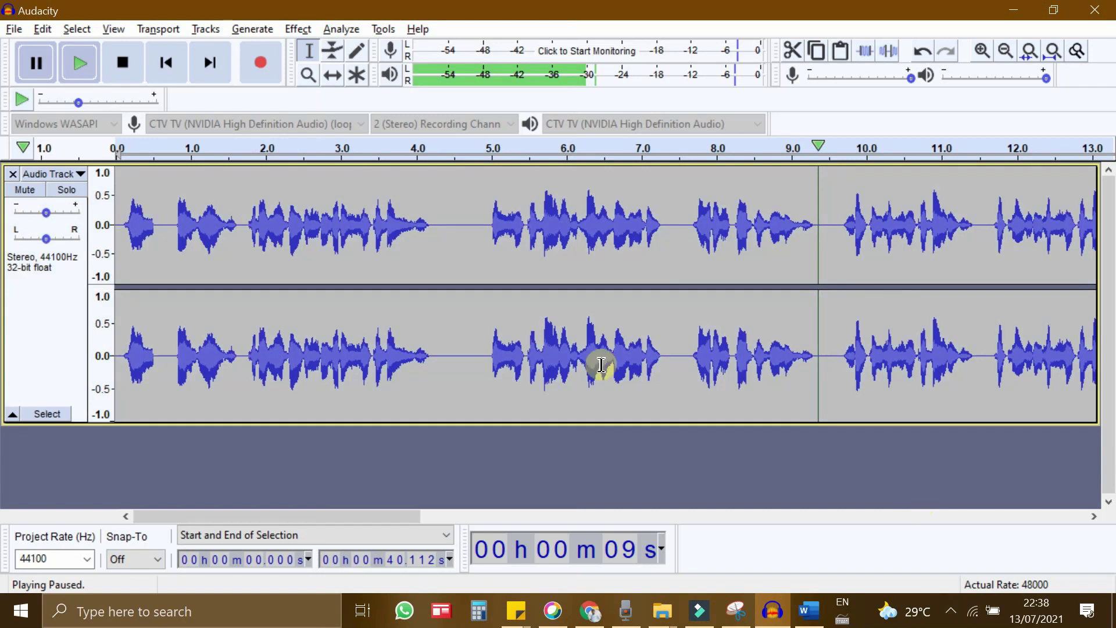
Export the recording as an MP3 named 'zika virus' on the Desktop with empty metadata tags.
left_click(14, 29)
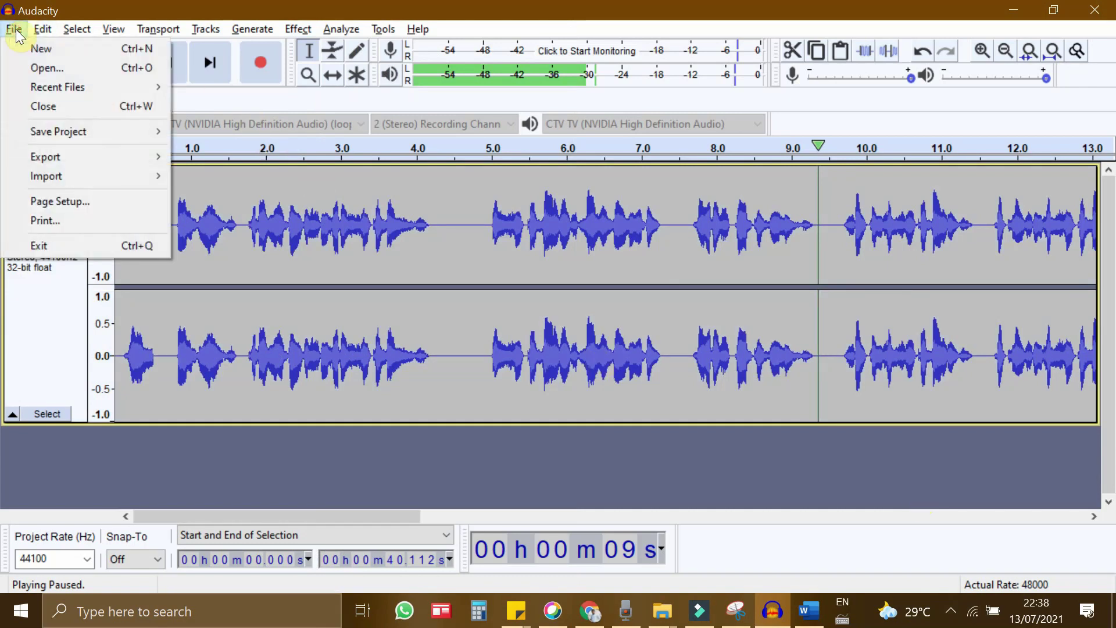
mouse_move(46, 157)
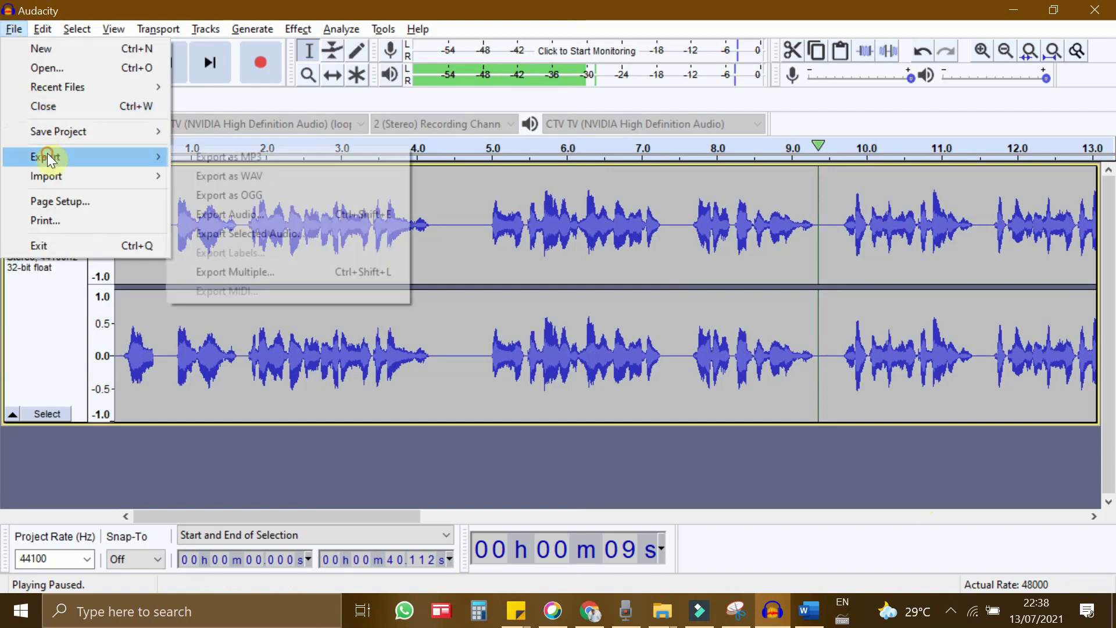
left_click(228, 159)
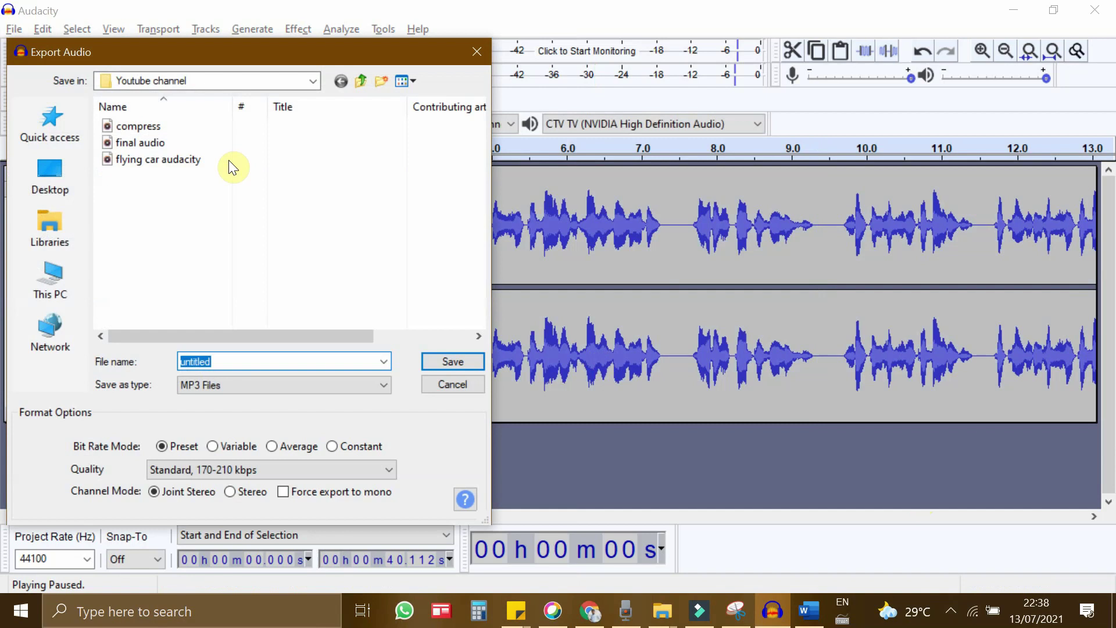
left_click(62, 181)
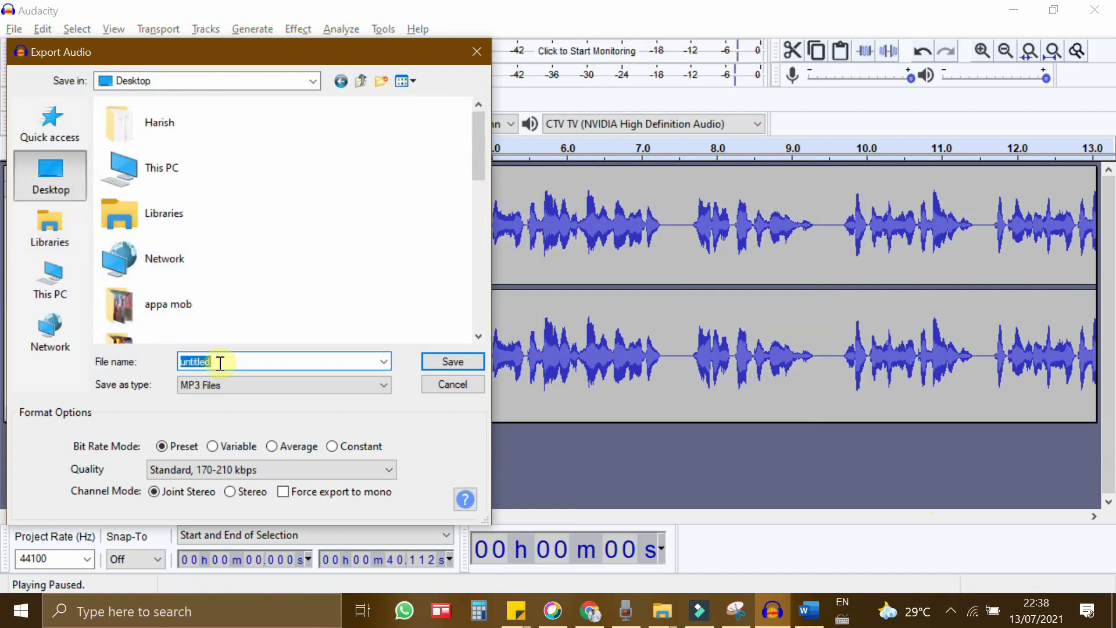
type("zika virus")
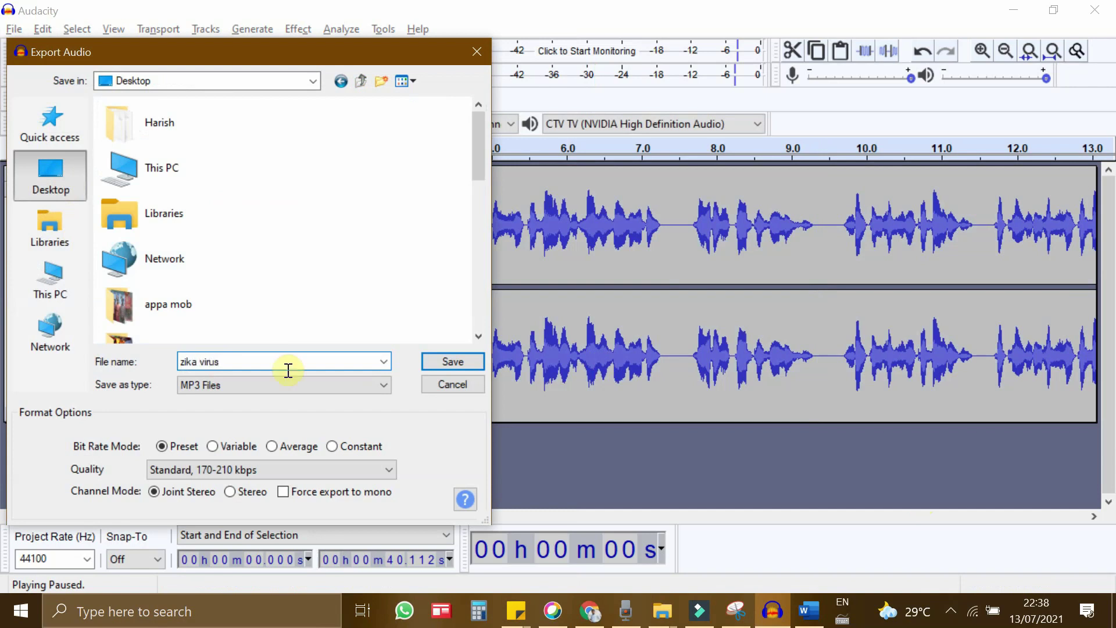
left_click(453, 361)
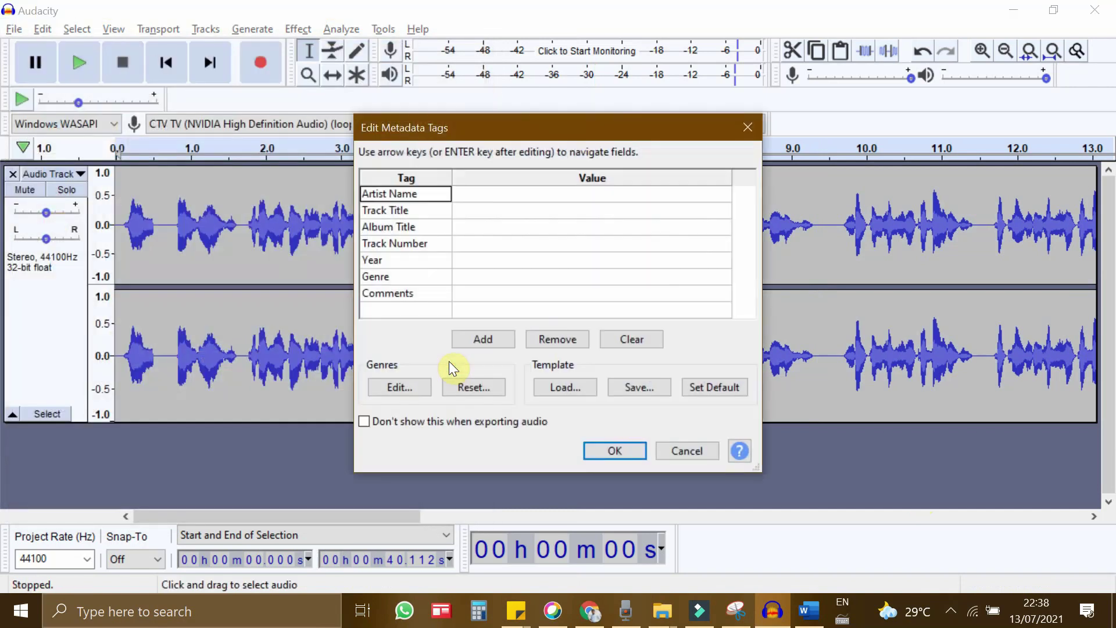
left_click(619, 451)
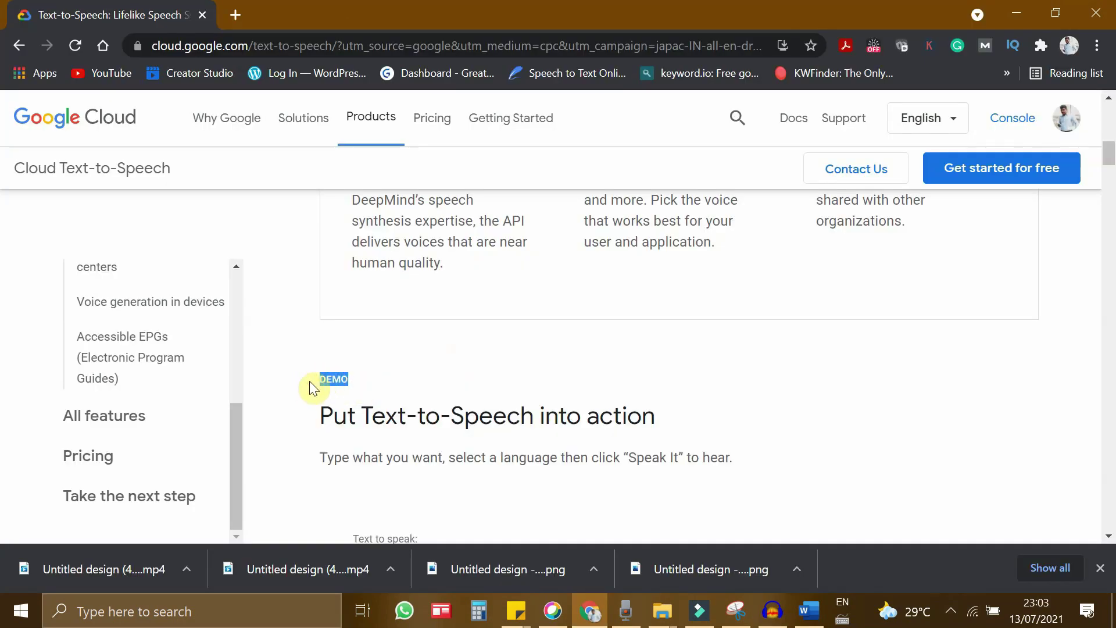
scroll(452, 374, "down", 1)
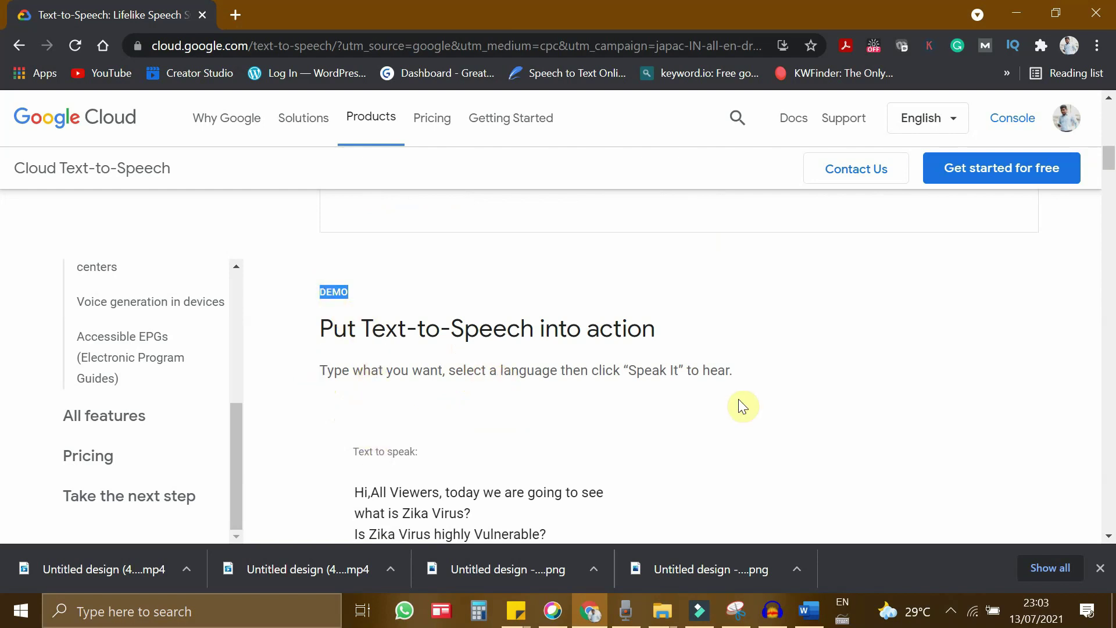
scroll(739, 403, "down", 1)
scroll(739, 403, "down", 1)
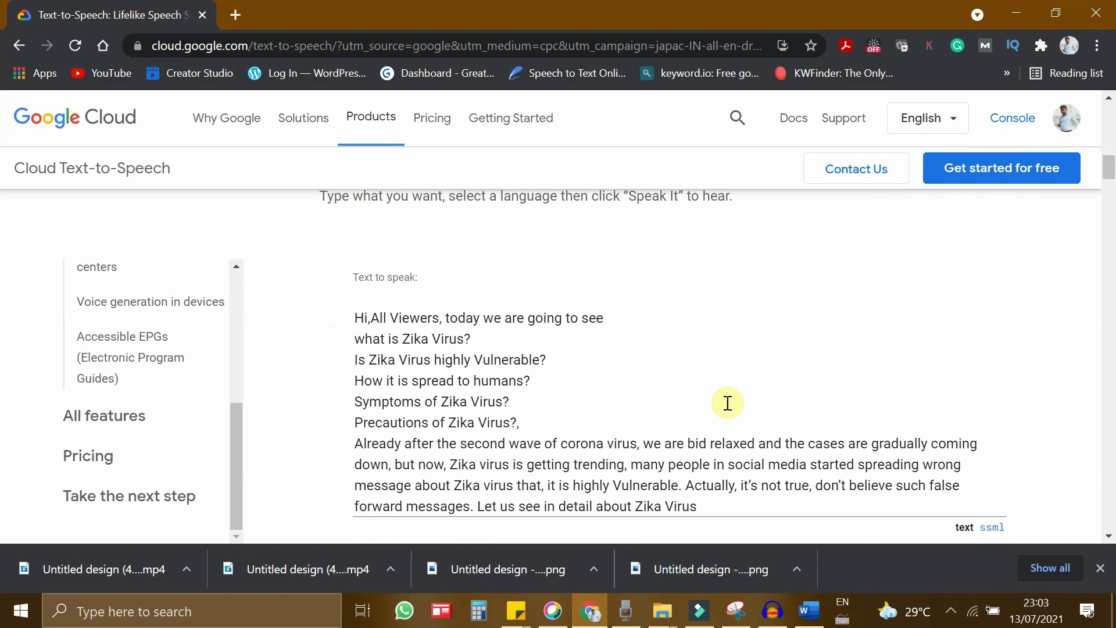
scroll(728, 403, "down", 2)
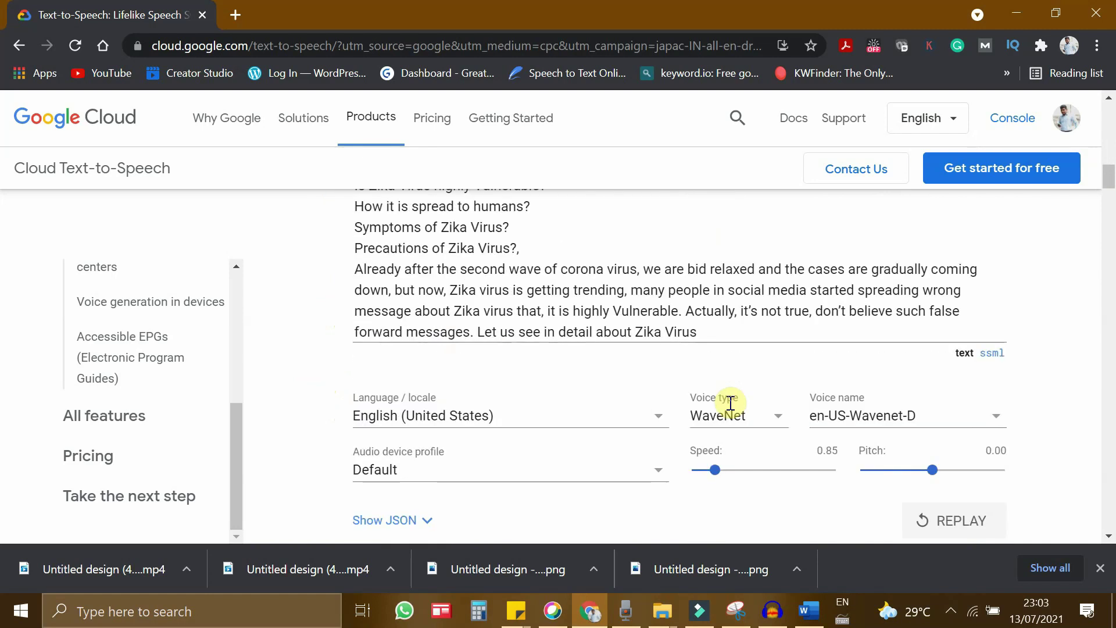
Keep WaveNet voice type, en-US-Wavenet-D voice and English (United States) language in the demo.
left_click(743, 415)
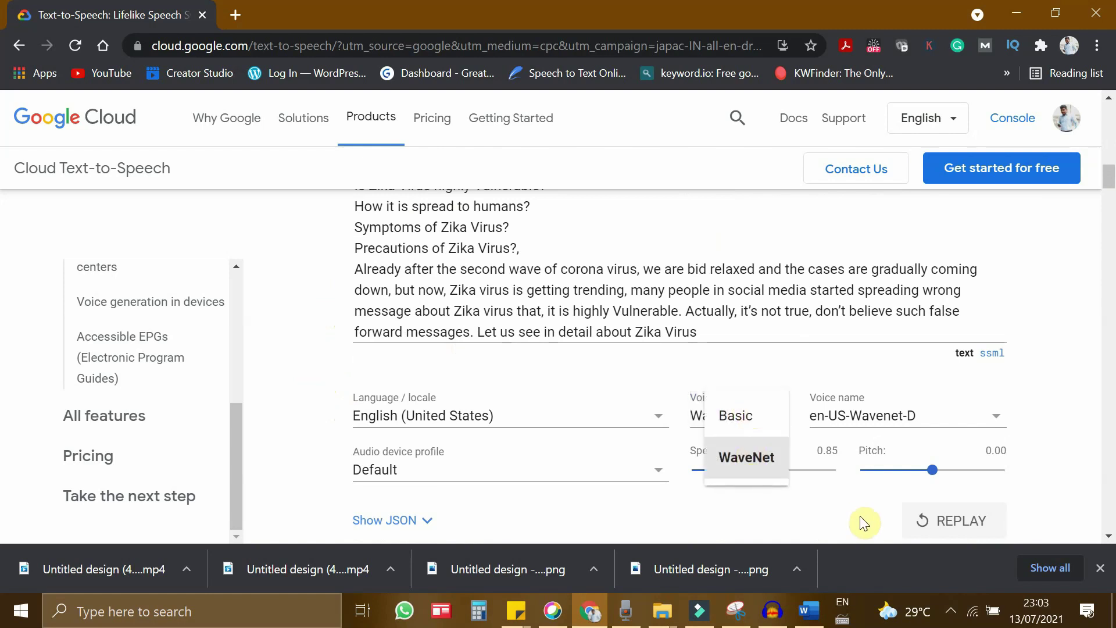
left_click(750, 459)
left_click(877, 415)
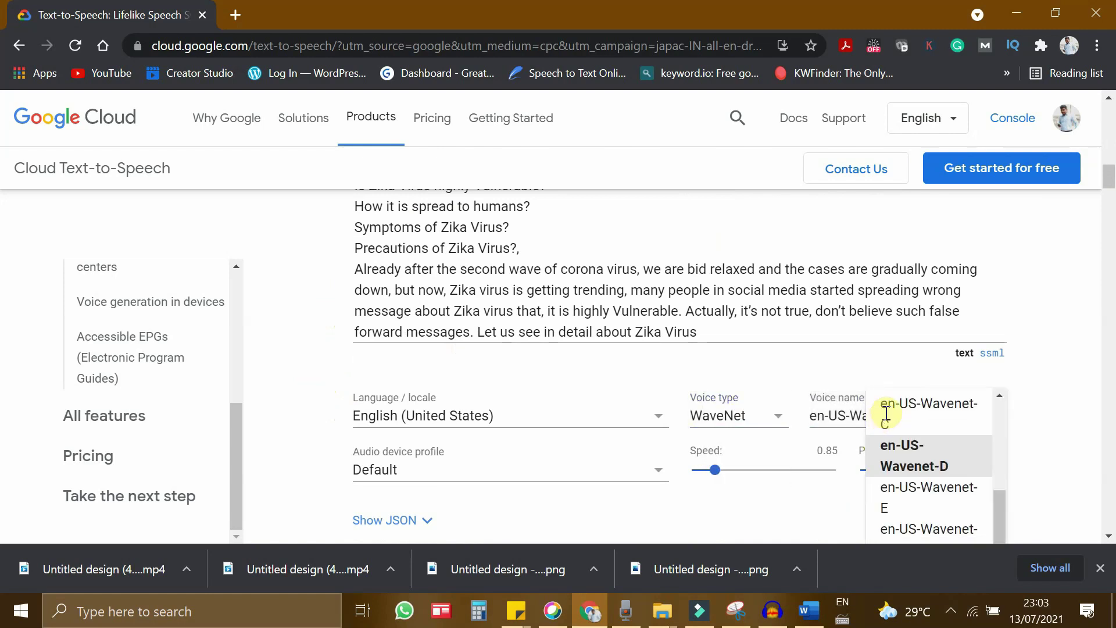
scroll(929, 453, "down", 2)
scroll(933, 457, "up", 2)
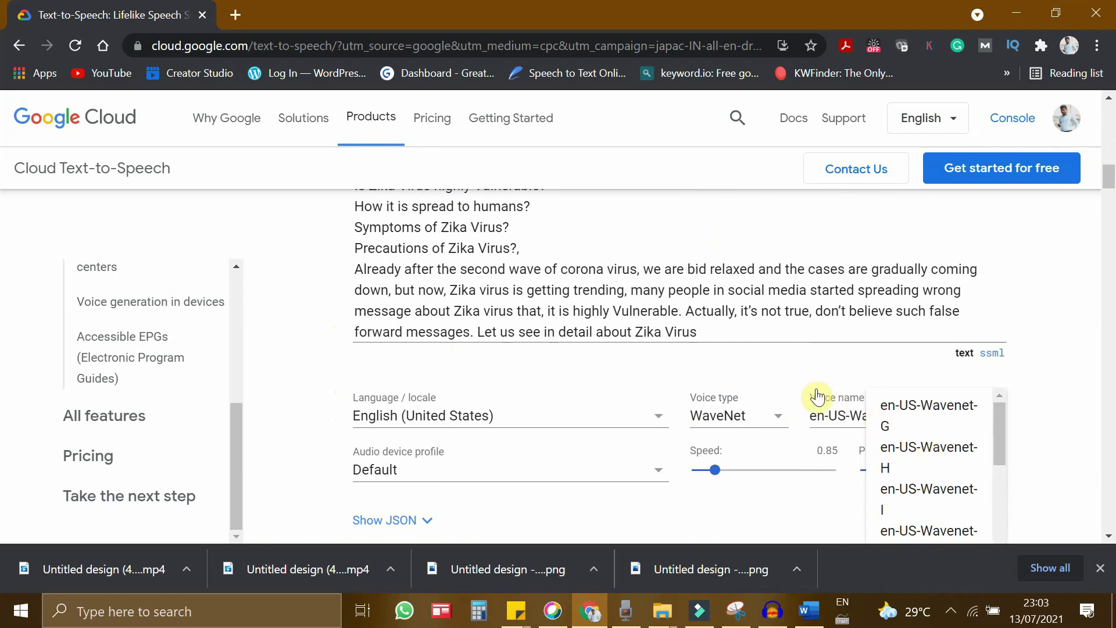
left_click(776, 368)
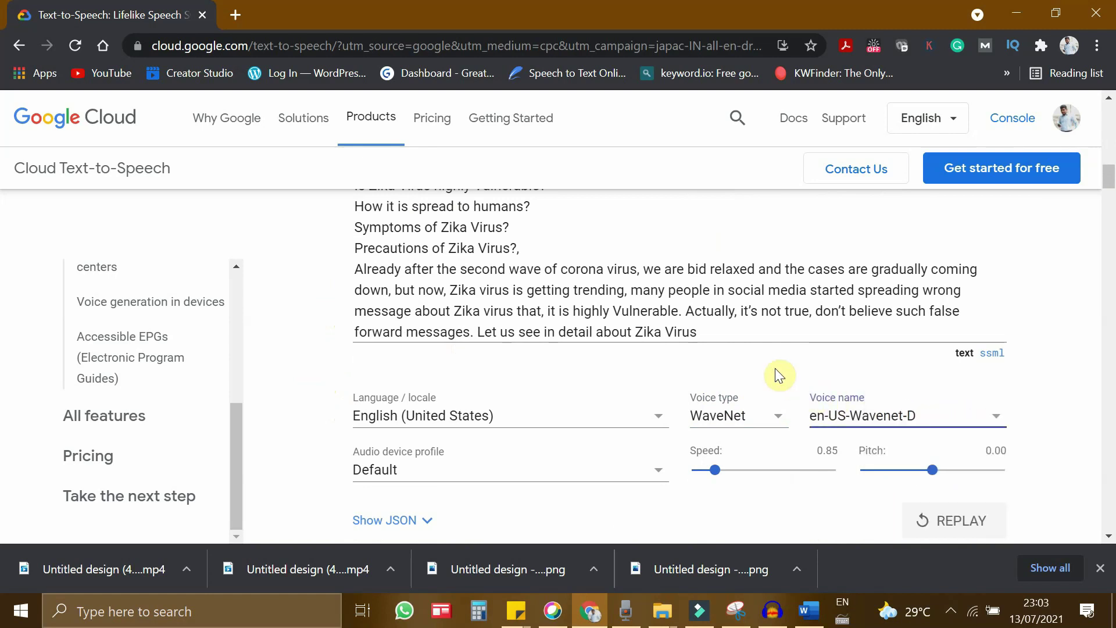
left_click(619, 417)
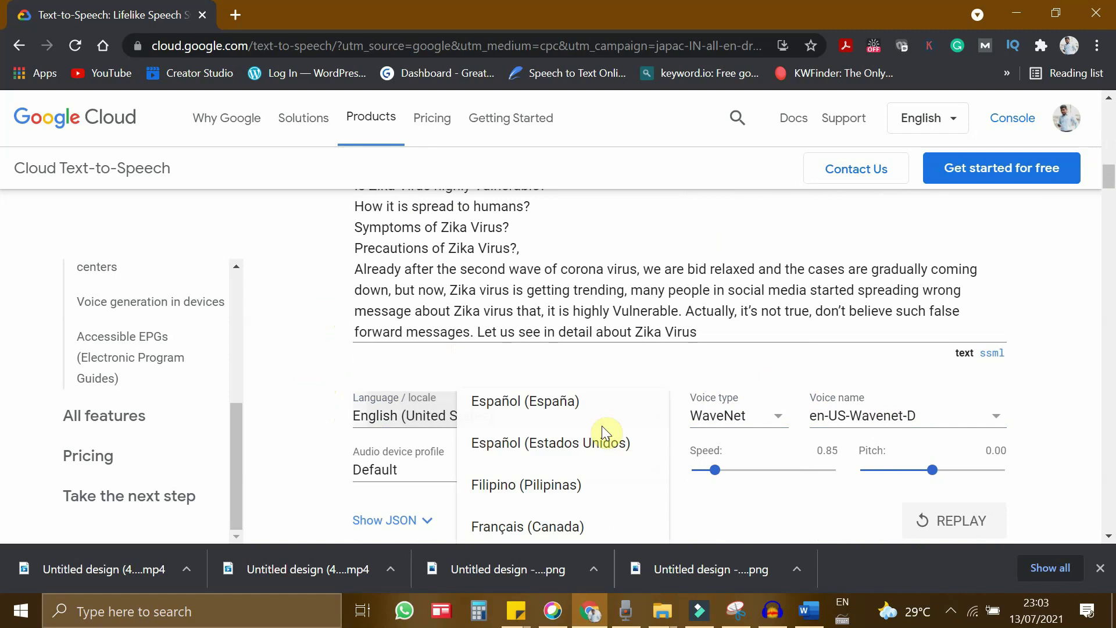
scroll(542, 440, "down", 2)
scroll(543, 441, "down", 3)
scroll(547, 463, "down", 2)
scroll(546, 469, "down", 3)
scroll(547, 470, "up", 3)
scroll(547, 471, "up", 4)
scroll(547, 471, "up", 3)
scroll(547, 462, "down", 2)
scroll(547, 454, "down", 3)
scroll(547, 454, "down", 3)
scroll(548, 454, "down", 3)
scroll(550, 456, "down", 1)
scroll(547, 456, "up", 3)
scroll(547, 455, "up", 2)
left_click(631, 350)
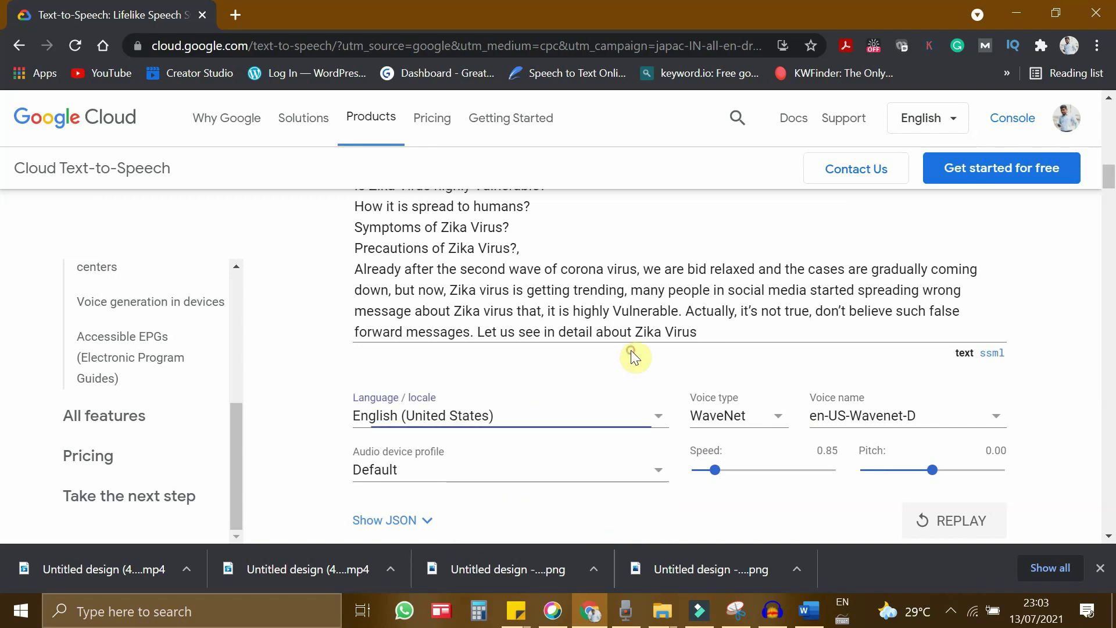
Keep the Default audio device profile and review the voice name list again.
left_click(440, 471)
left_click(459, 467)
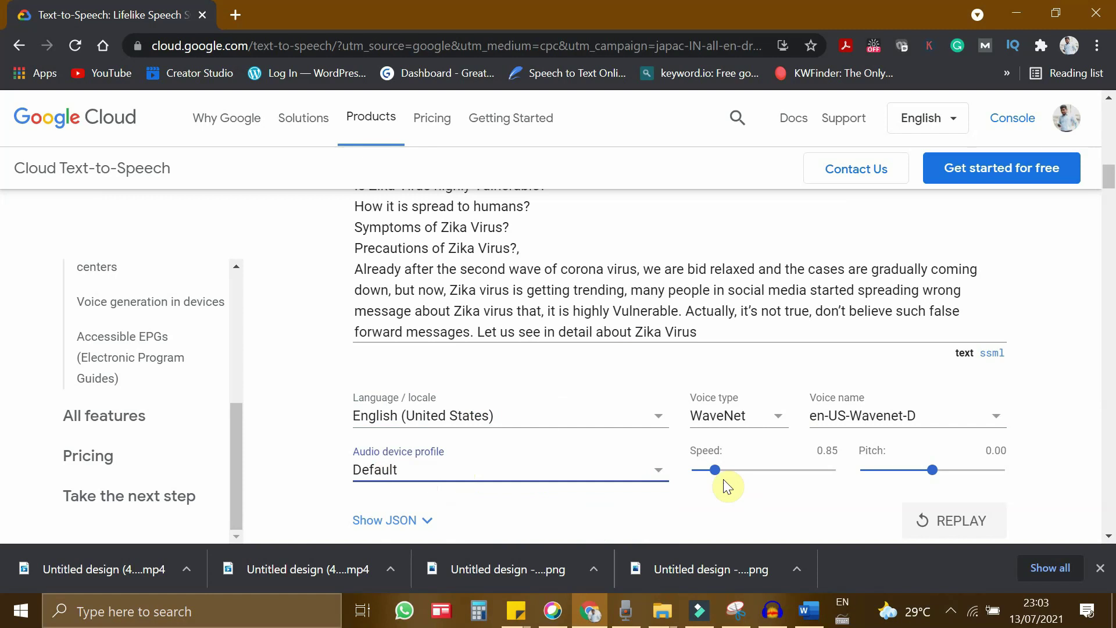
scroll(751, 476, "up", 2)
scroll(751, 475, "down", 2)
left_click(925, 416)
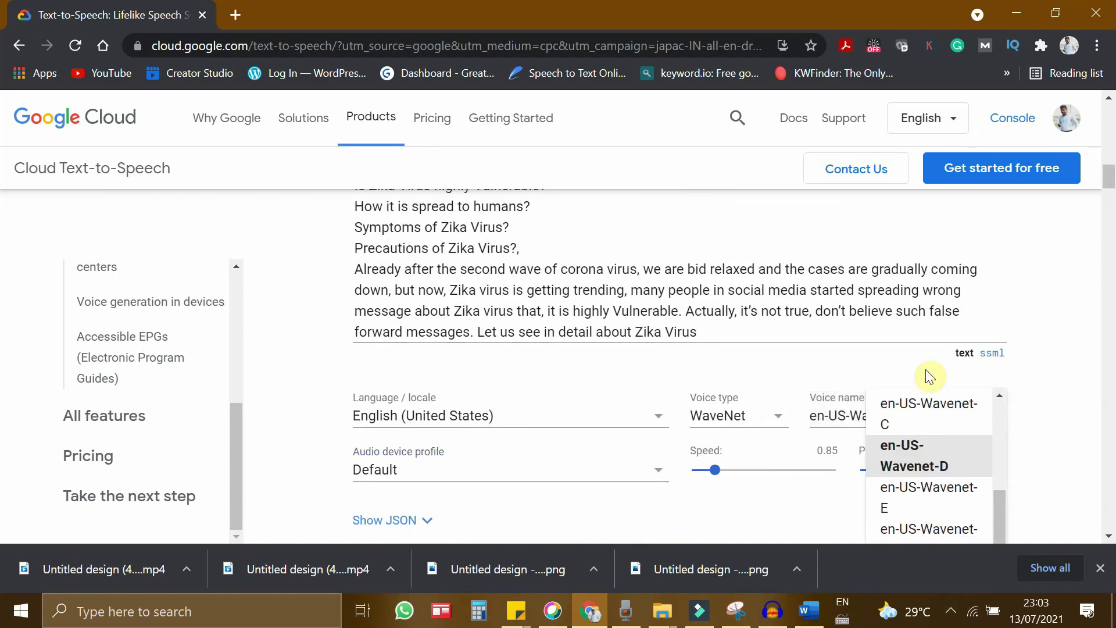
scroll(925, 428, "down", 2)
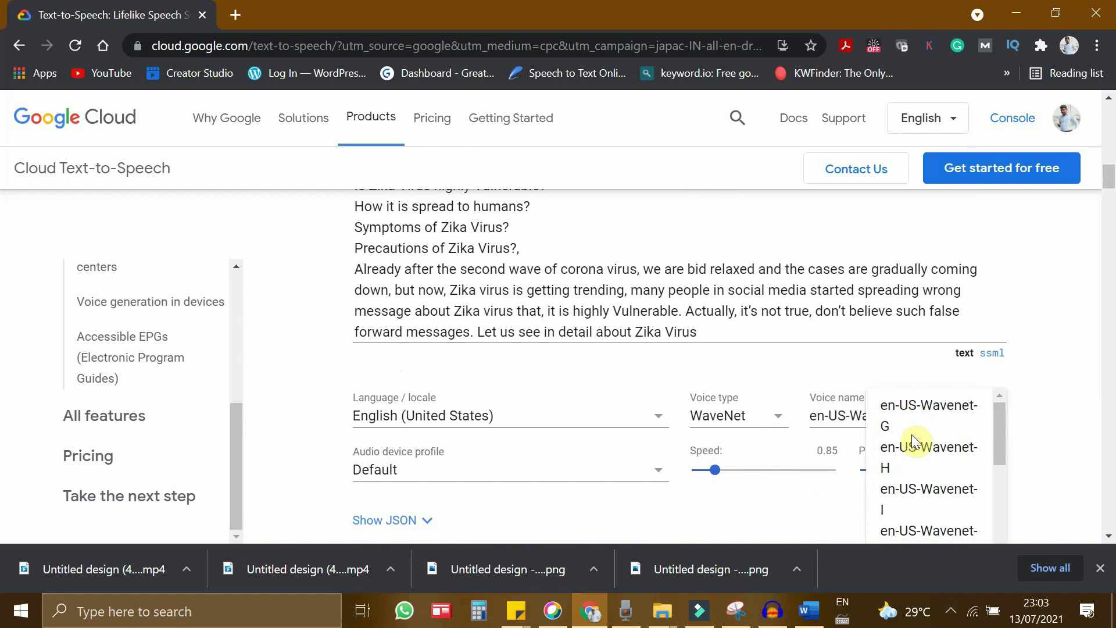
left_click(683, 236)
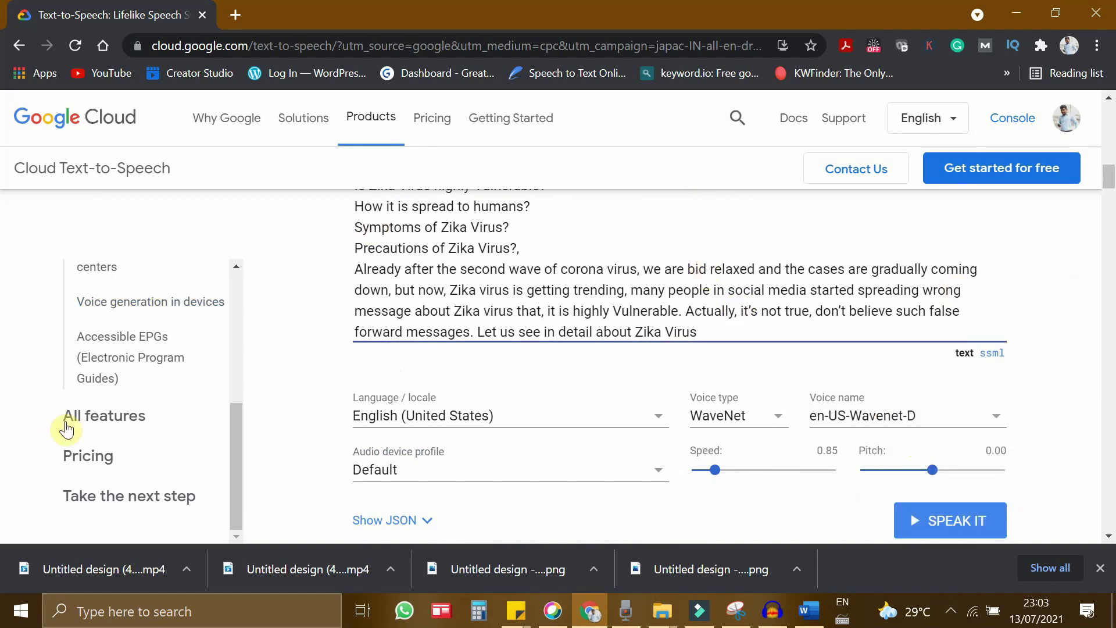
Jump to the pricing summary with free monthly character allowances.
left_click(87, 455)
scroll(356, 385, "up", 10)
scroll(533, 404, "down", 3)
scroll(537, 407, "up", 3)
scroll(536, 406, "up", 4)
scroll(537, 406, "up", 3)
scroll(451, 315, "up", 3)
scroll(469, 341, "up", 2)
scroll(468, 343, "up", 1)
scroll(383, 376, "down", 1)
scroll(383, 376, "down", 1)
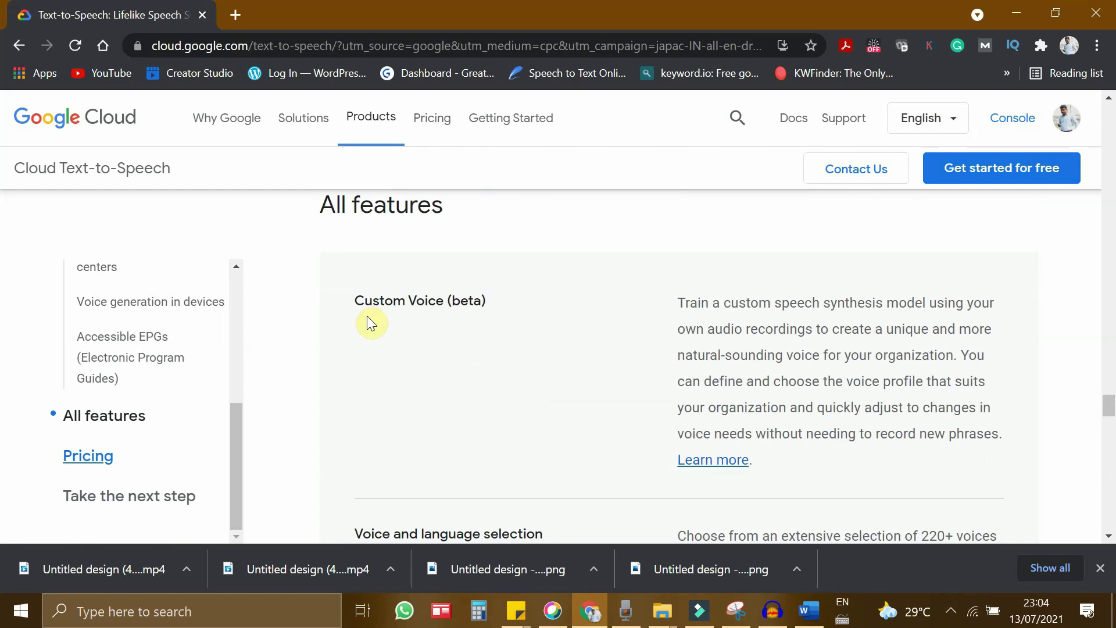
left_click_drag(372, 277, 467, 277)
scroll(464, 338, "down", 3)
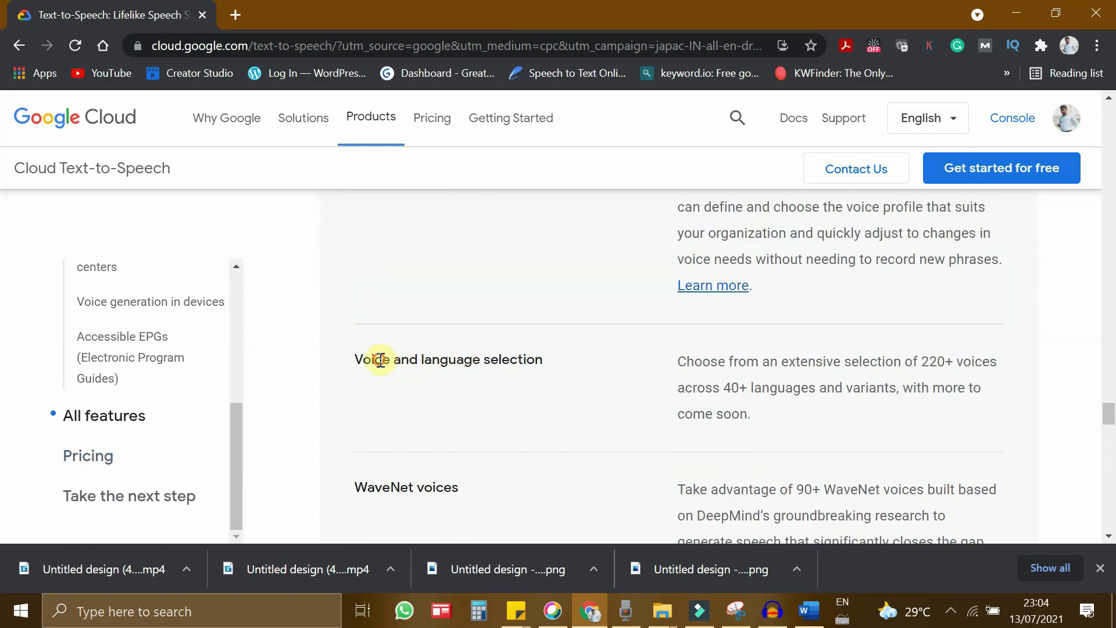
left_click_drag(376, 358, 499, 357)
scroll(436, 370, "down", 3)
left_click_drag(387, 315, 453, 314)
scroll(500, 325, "down", 2)
scroll(488, 353, "down", 3)
left_click_drag(372, 247, 441, 246)
scroll(461, 279, "down", 1)
left_click_drag(393, 364, 483, 364)
scroll(489, 372, "down", 3)
scroll(546, 381, "down", 3)
scroll(546, 381, "down", 2)
scroll(545, 380, "down", 2)
scroll(545, 382, "up", 3)
scroll(545, 382, "down", 2)
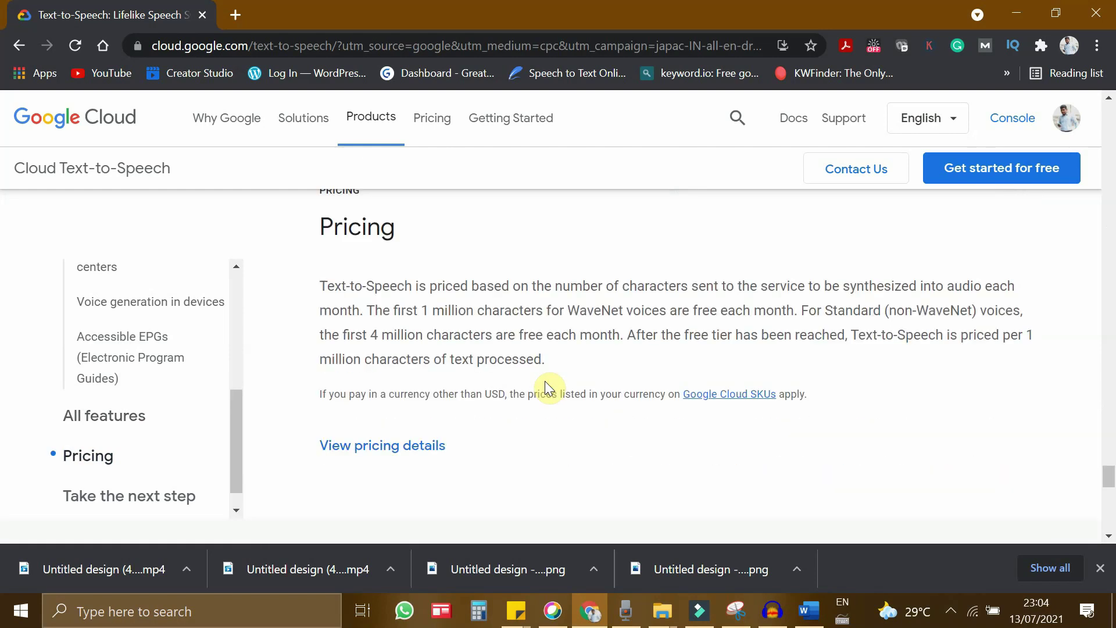
left_click_drag(330, 232, 359, 231)
scroll(442, 314, "down", 2)
scroll(472, 357, "down", 3)
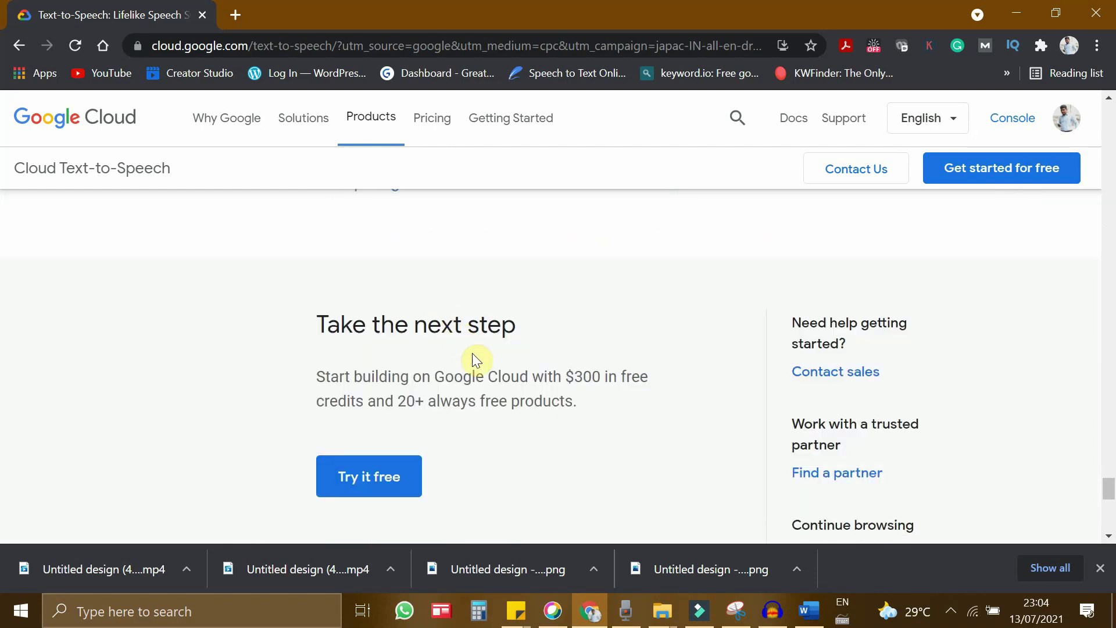
scroll(495, 356, "down", 1)
scroll(513, 396, "down", 2)
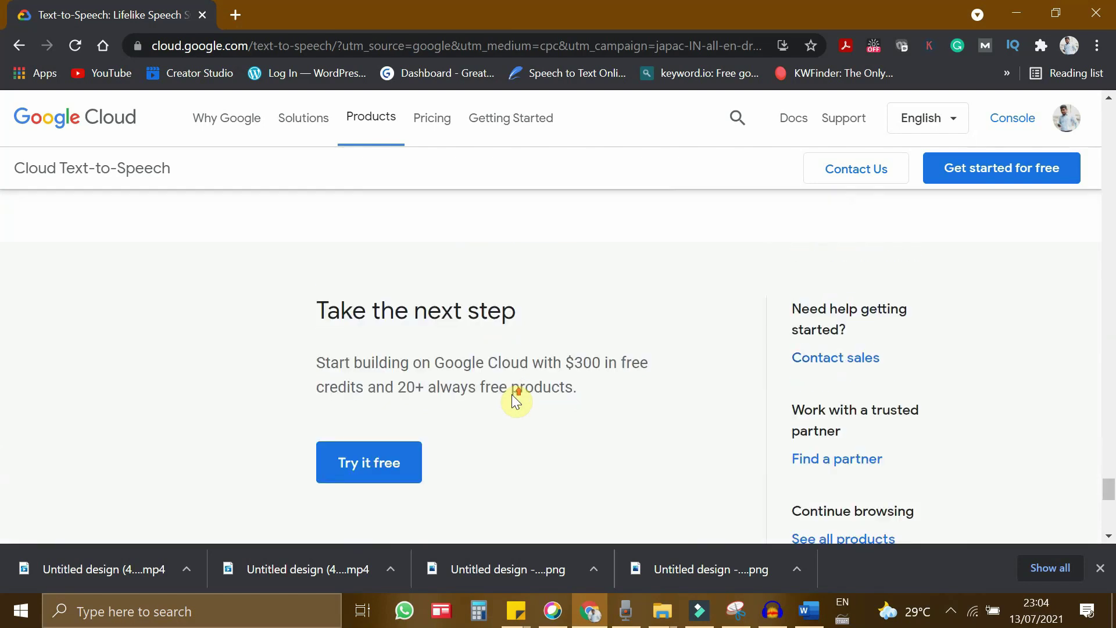
scroll(510, 395, "up", 4)
scroll(510, 395, "down", 1)
scroll(511, 395, "up", 1)
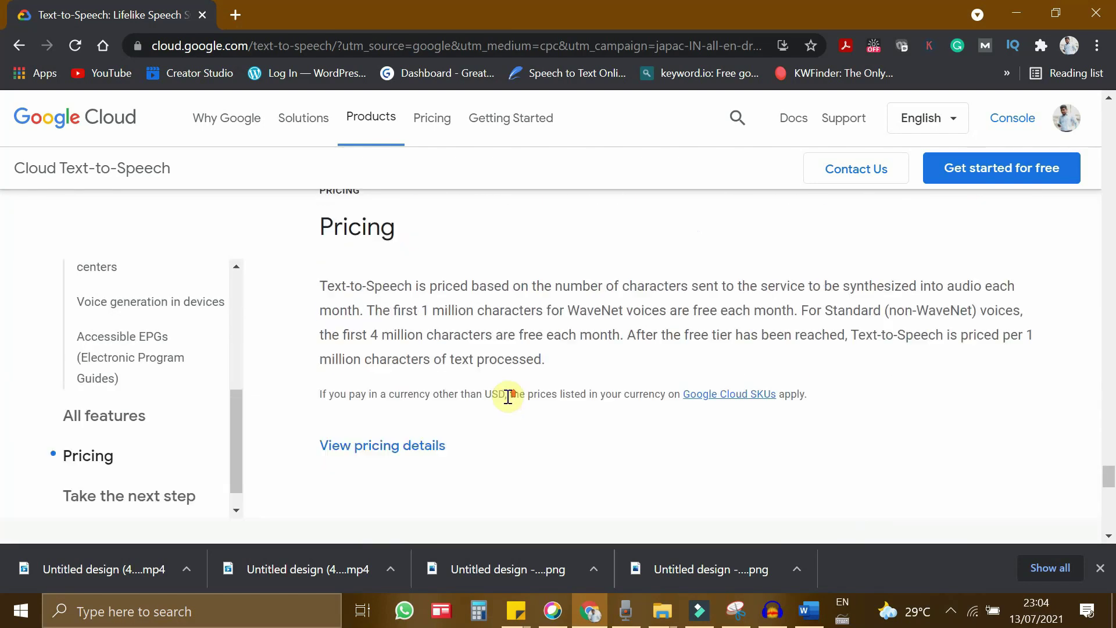
Review the 4 million character free tier and $4.00 standard voice price on the detailed pricing page.
left_click(401, 446)
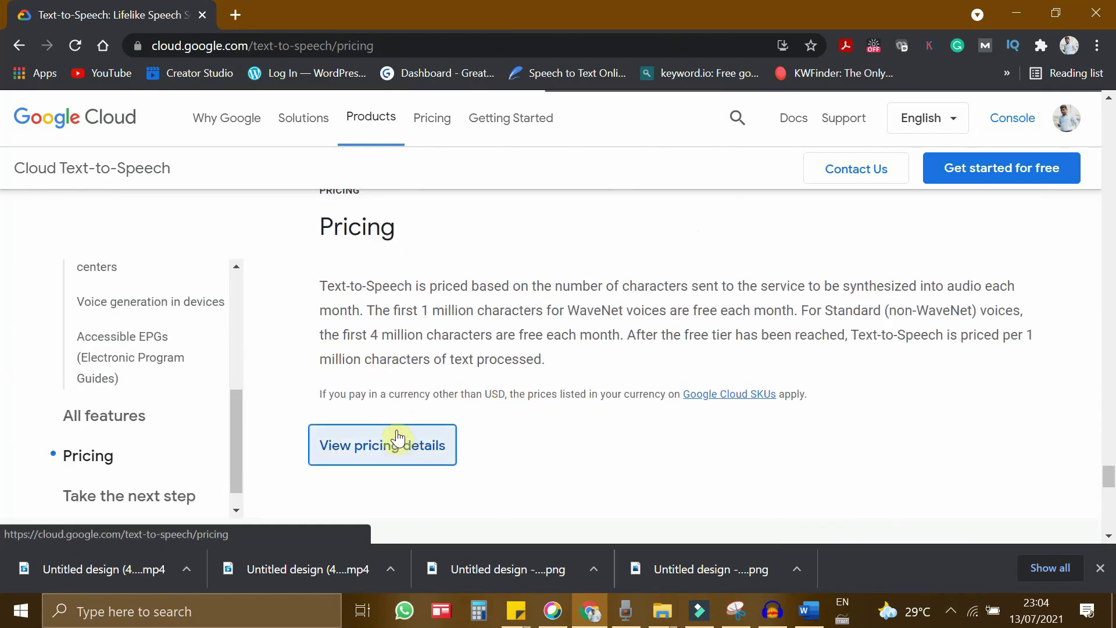
scroll(493, 366, "down", 5)
scroll(494, 366, "down", 2)
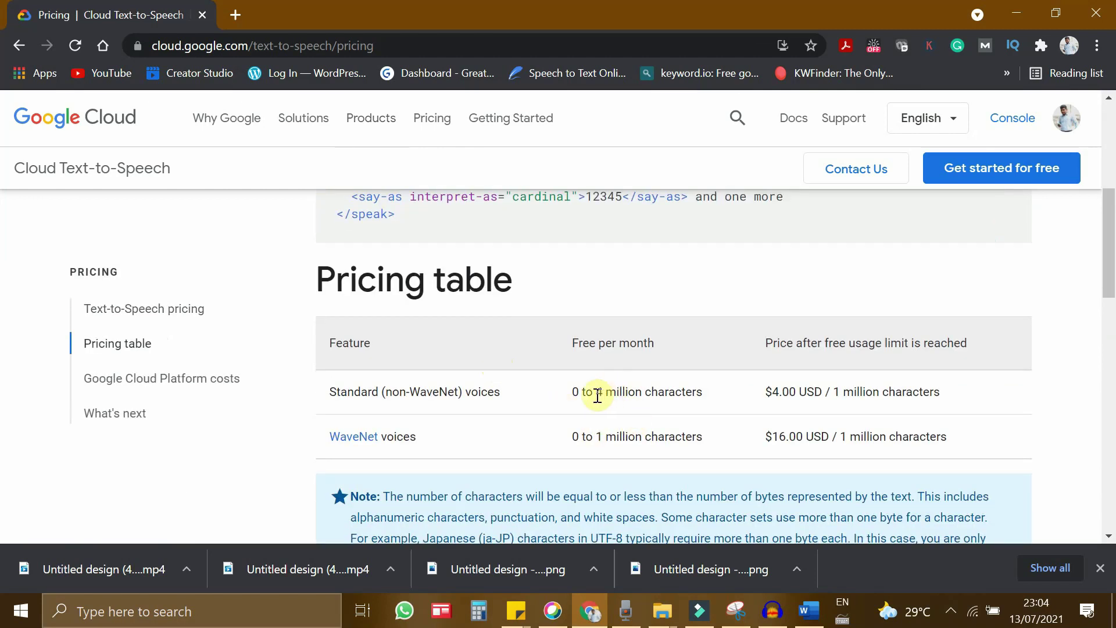
left_click_drag(596, 392, 687, 397)
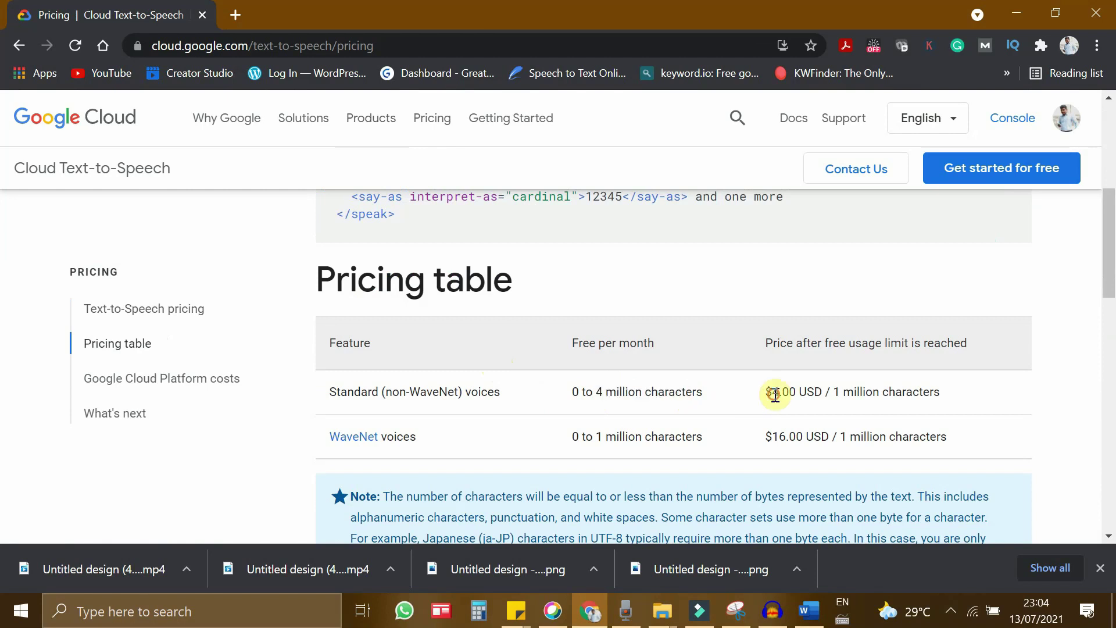
left_click_drag(771, 392, 803, 397)
left_click(803, 427)
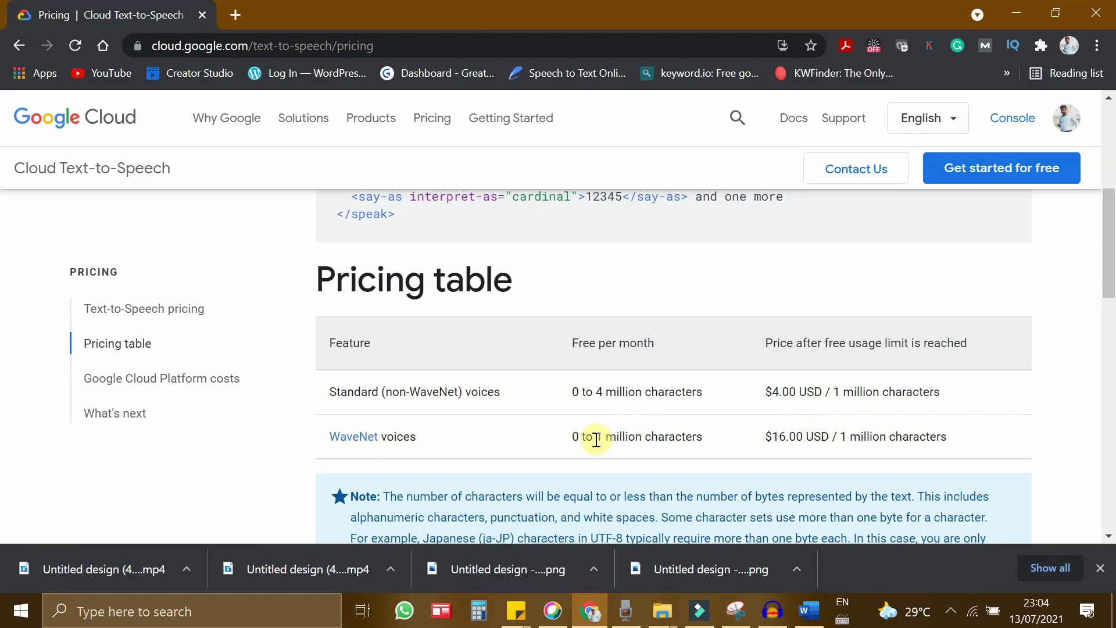
Note the $16.00 WaveNet price, then reach the supported voices and languages page.
left_click_drag(765, 437, 819, 451)
left_click(819, 451)
scroll(282, 388, "up", 1)
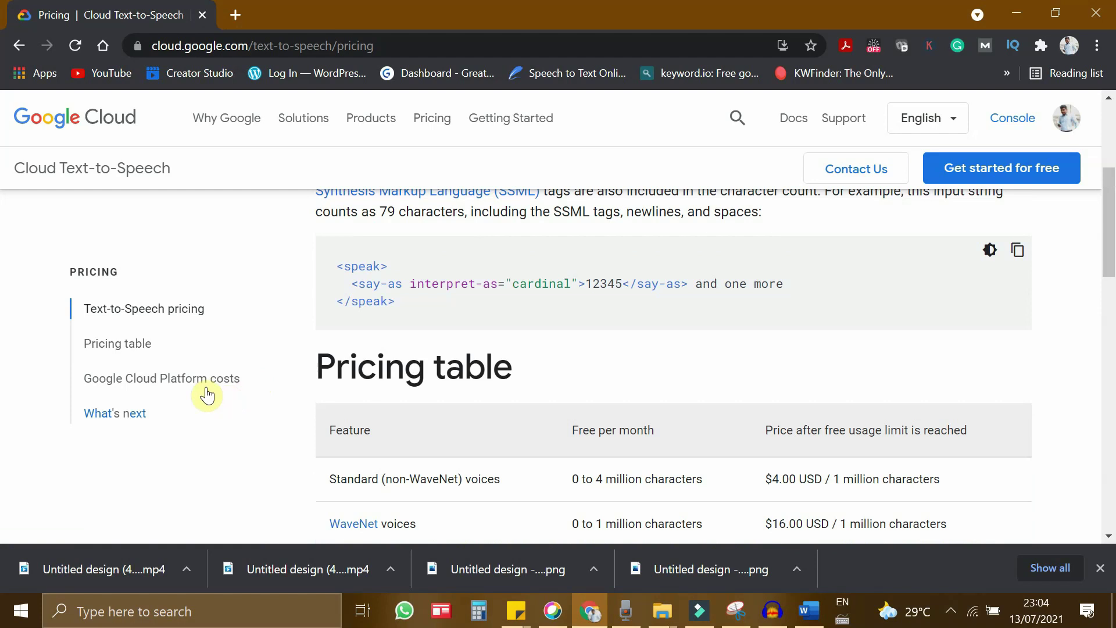
left_click(144, 307)
scroll(700, 452, "down", 10)
scroll(700, 452, "down", 5)
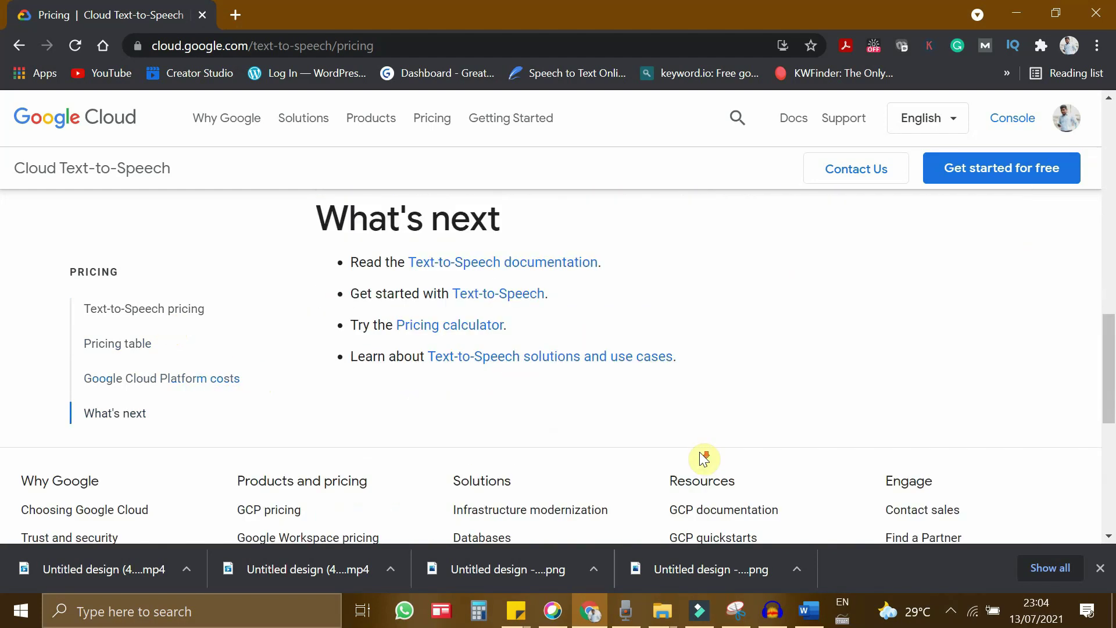
scroll(700, 452, "up", 3)
key("alt+Left")
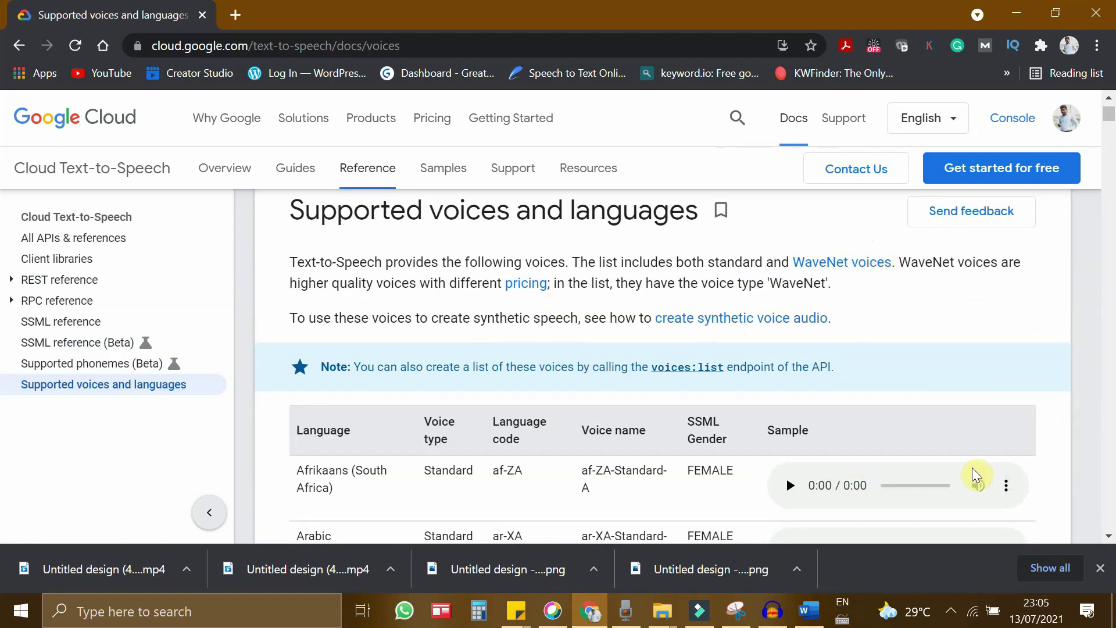
scroll(689, 441, "down", 5)
scroll(609, 454, "down", 10)
scroll(610, 454, "down", 4)
scroll(663, 436, "down", 4)
scroll(671, 437, "down", 2)
scroll(670, 437, "down", 3)
scroll(670, 437, "down", 2)
scroll(670, 436, "down", 3)
scroll(670, 436, "down", 3)
scroll(670, 437, "down", 4)
scroll(670, 436, "down", 3)
scroll(670, 437, "down", 3)
scroll(670, 437, "down", 2)
scroll(669, 437, "down", 4)
scroll(670, 436, "down", 3)
scroll(670, 437, "down", 3)
scroll(670, 436, "down", 3)
scroll(670, 436, "down", 3)
scroll(670, 436, "down", 4)
scroll(670, 436, "down", 1)
scroll(670, 436, "down", 4)
scroll(671, 436, "down", 1)
scroll(670, 436, "down", 3)
scroll(1033, 434, "up", 1)
scroll(1034, 433, "up", 5)
scroll(1034, 434, "up", 4)
scroll(1033, 433, "up", 4)
scroll(1045, 386, "up", 4)
scroll(1045, 387, "up", 5)
scroll(1046, 375, "up", 5)
scroll(1039, 262, "up", 5)
scroll(1033, 253, "up", 4)
Start the Google Cloud free trial sign-up offering $300 credit.
left_click(1039, 171)
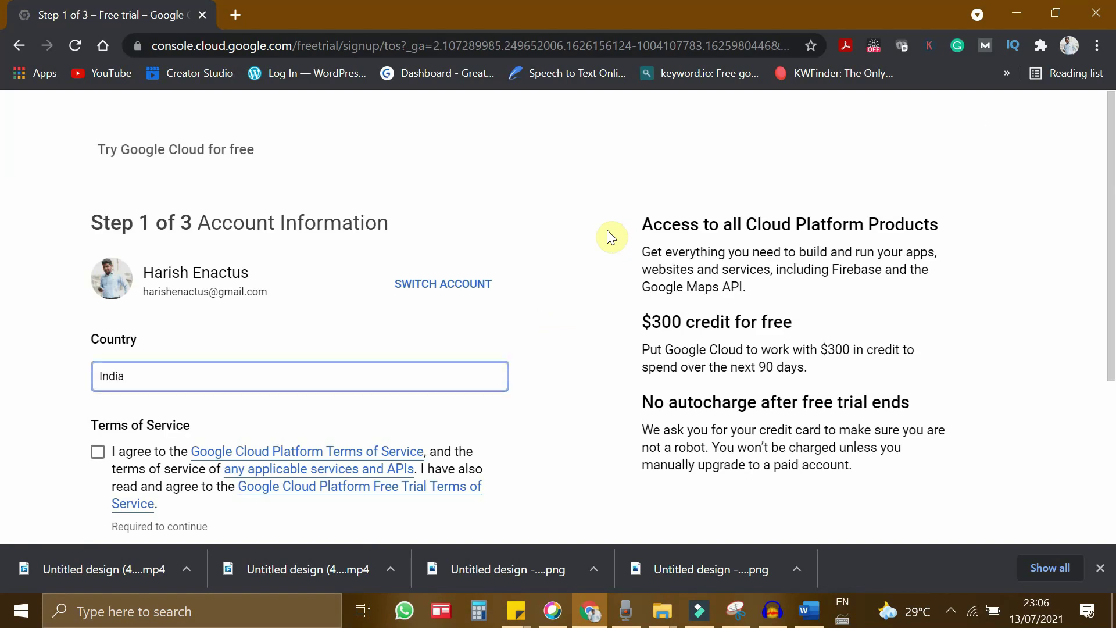
Check the $300 credit and 90-day trial terms, then go back to the supported voices page.
left_click(688, 322)
double_click(663, 322)
left_click(776, 349)
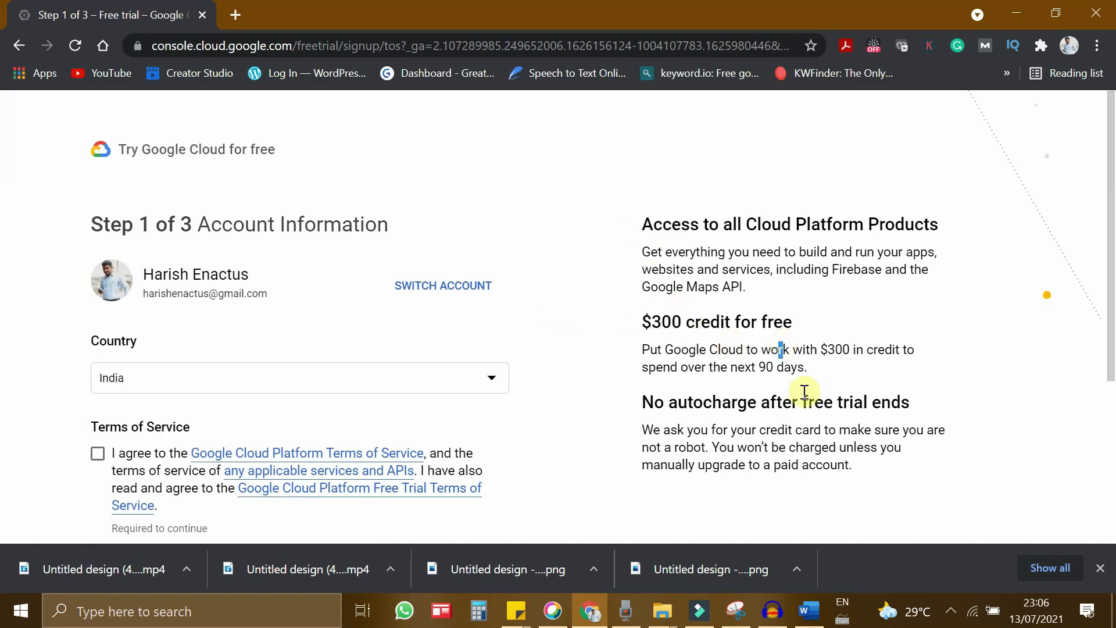
left_click_drag(759, 367, 817, 381)
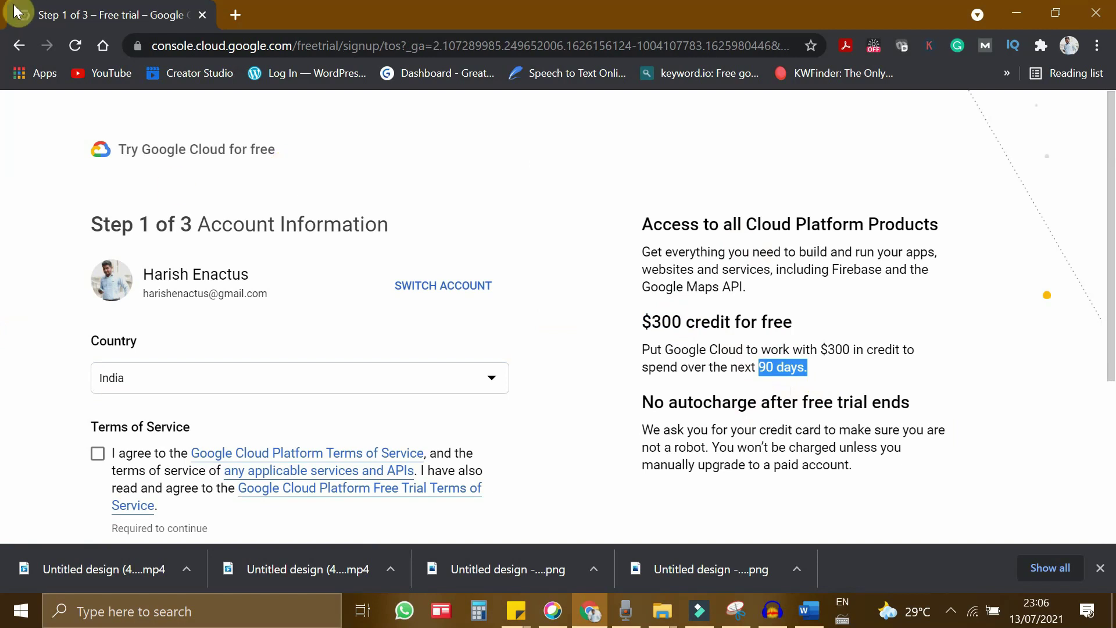
left_click(20, 44)
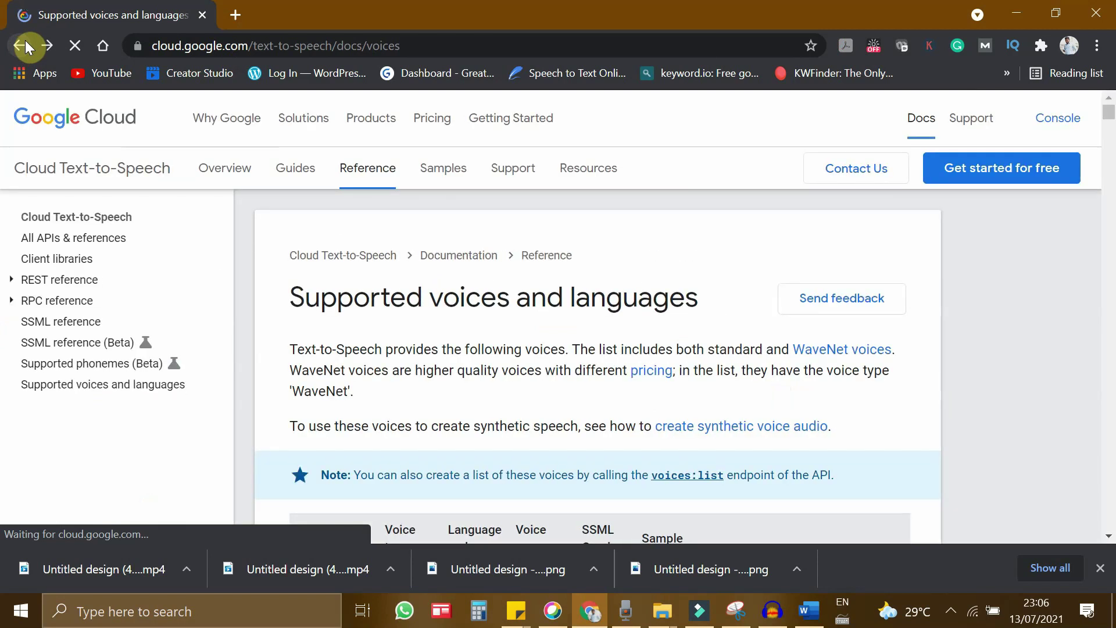
Go back to the Google search results and reopen the Text-to-Speech page from the ad.
left_click(20, 45)
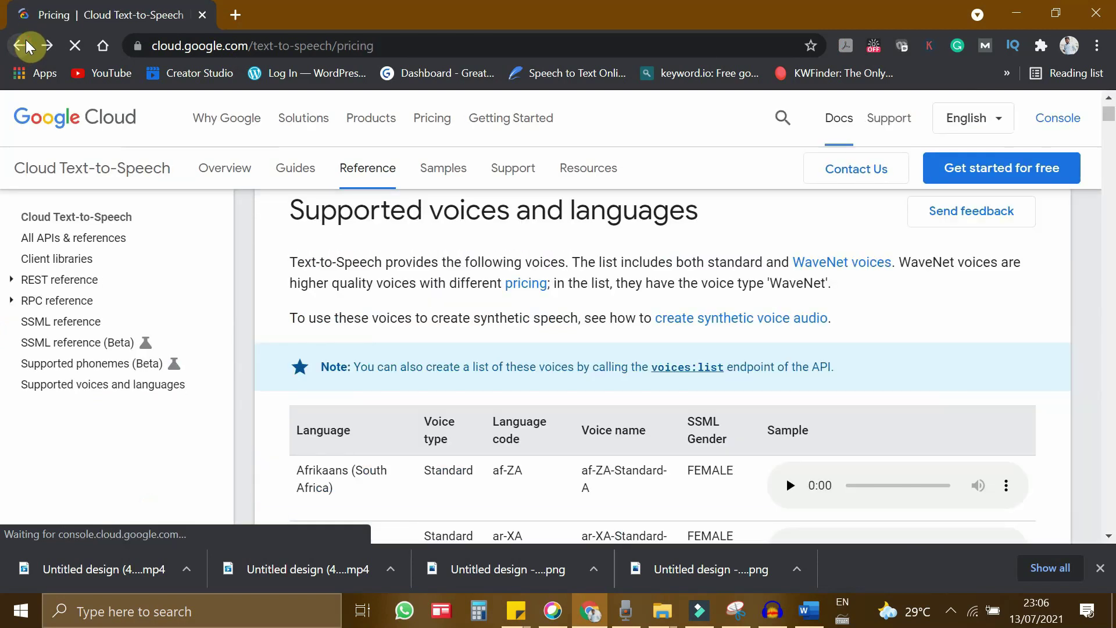
left_click(22, 45)
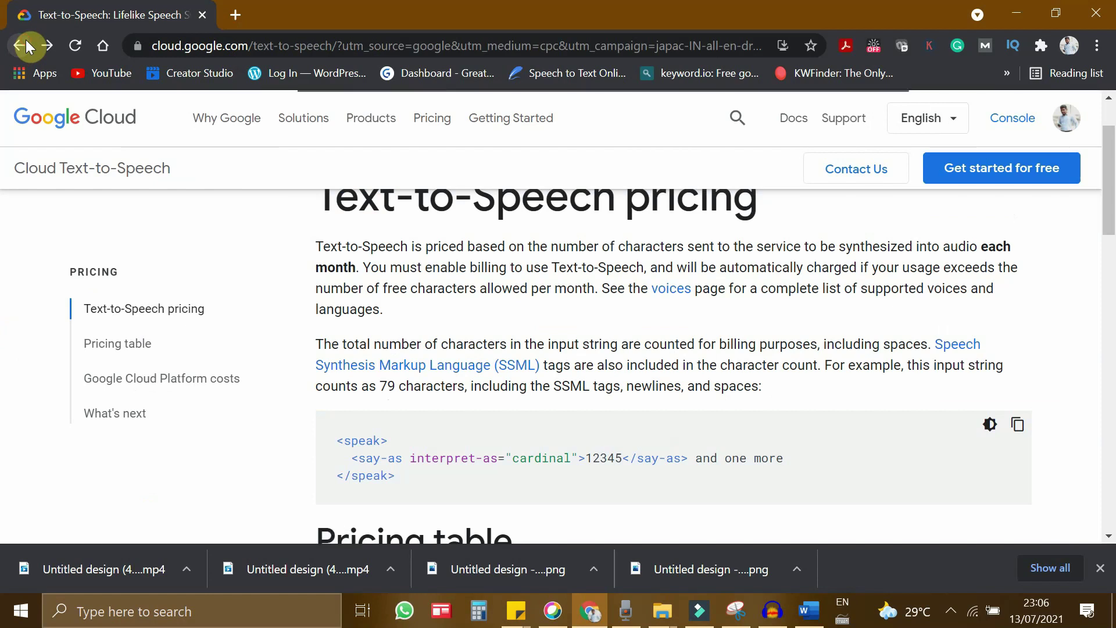
left_click(21, 45)
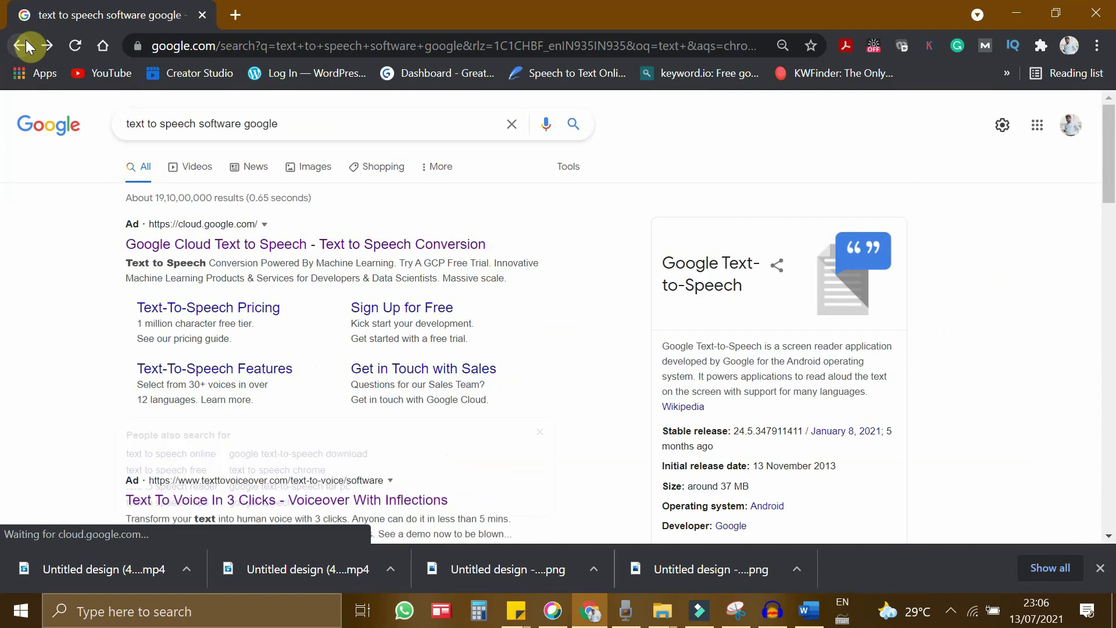
left_click(214, 247)
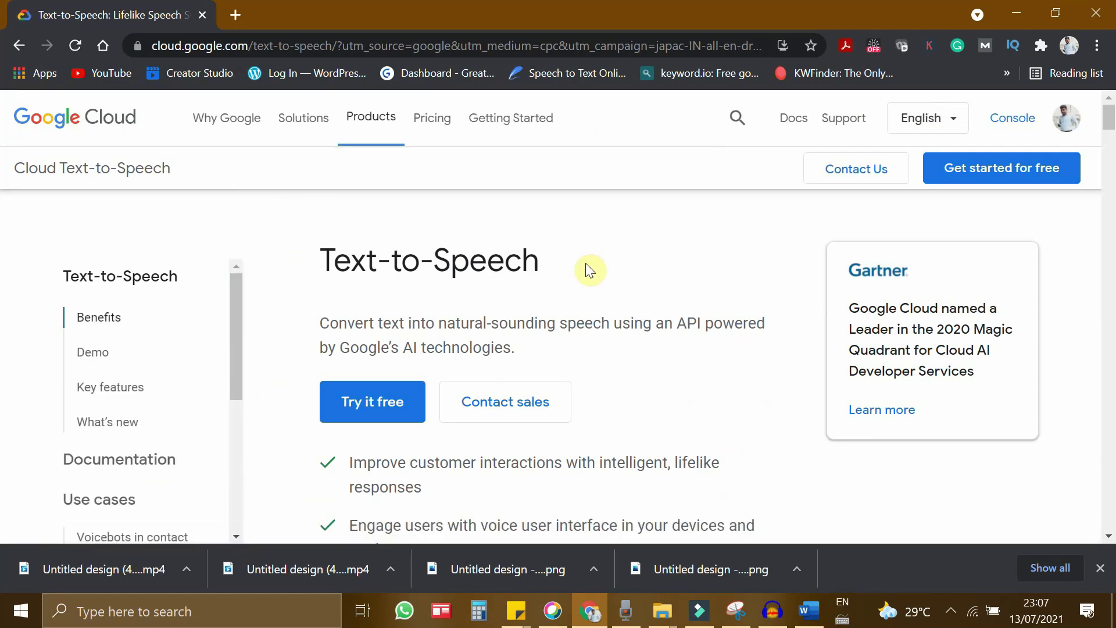
scroll(585, 263, "down", 3)
scroll(585, 263, "down", 3)
scroll(585, 263, "down", 3)
scroll(585, 262, "down", 3)
scroll(585, 262, "down", 3)
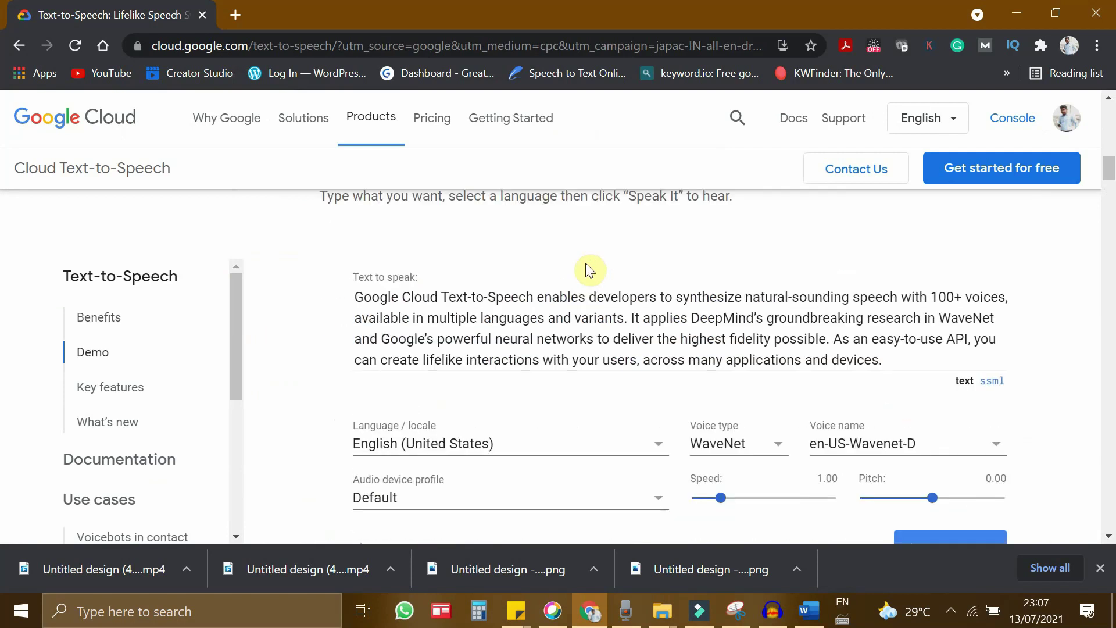